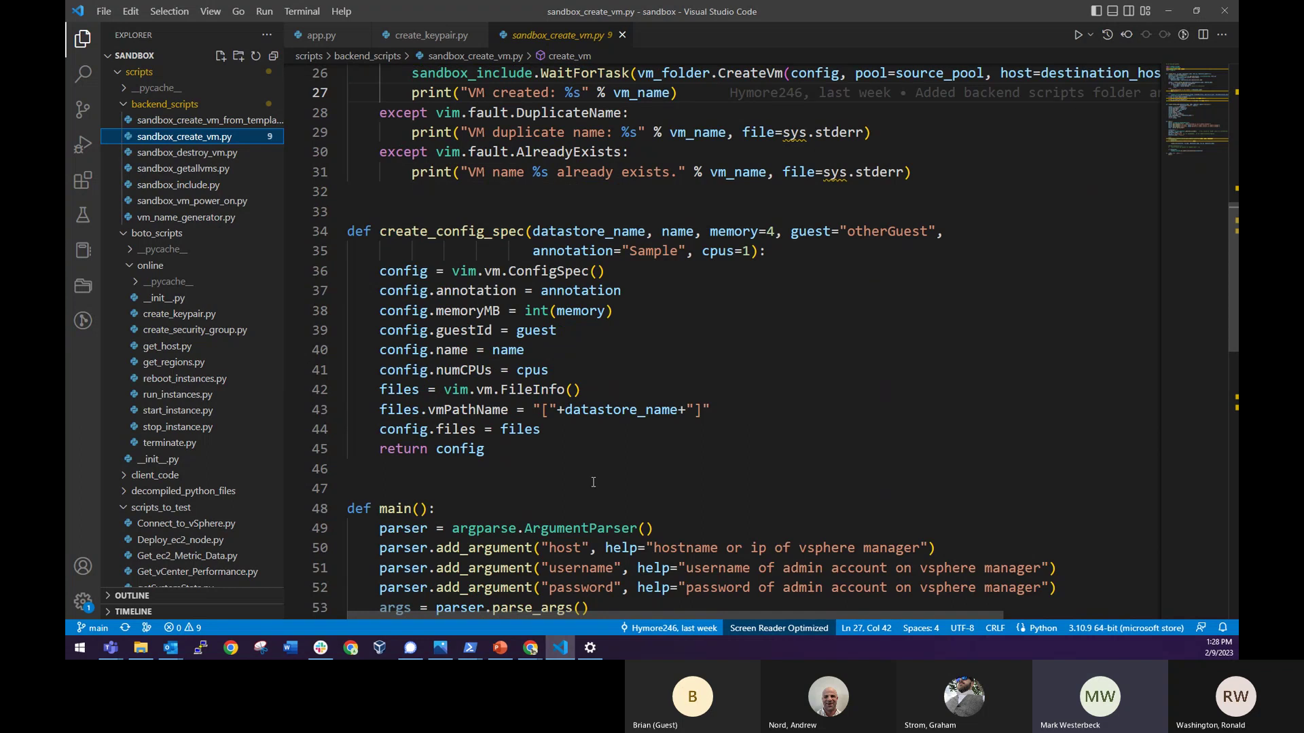
Step: Review the rest of sandbox_create_vm.py through main(), including the esx_ip line with its management and node address comment
scroll(459, 492, down, 2)
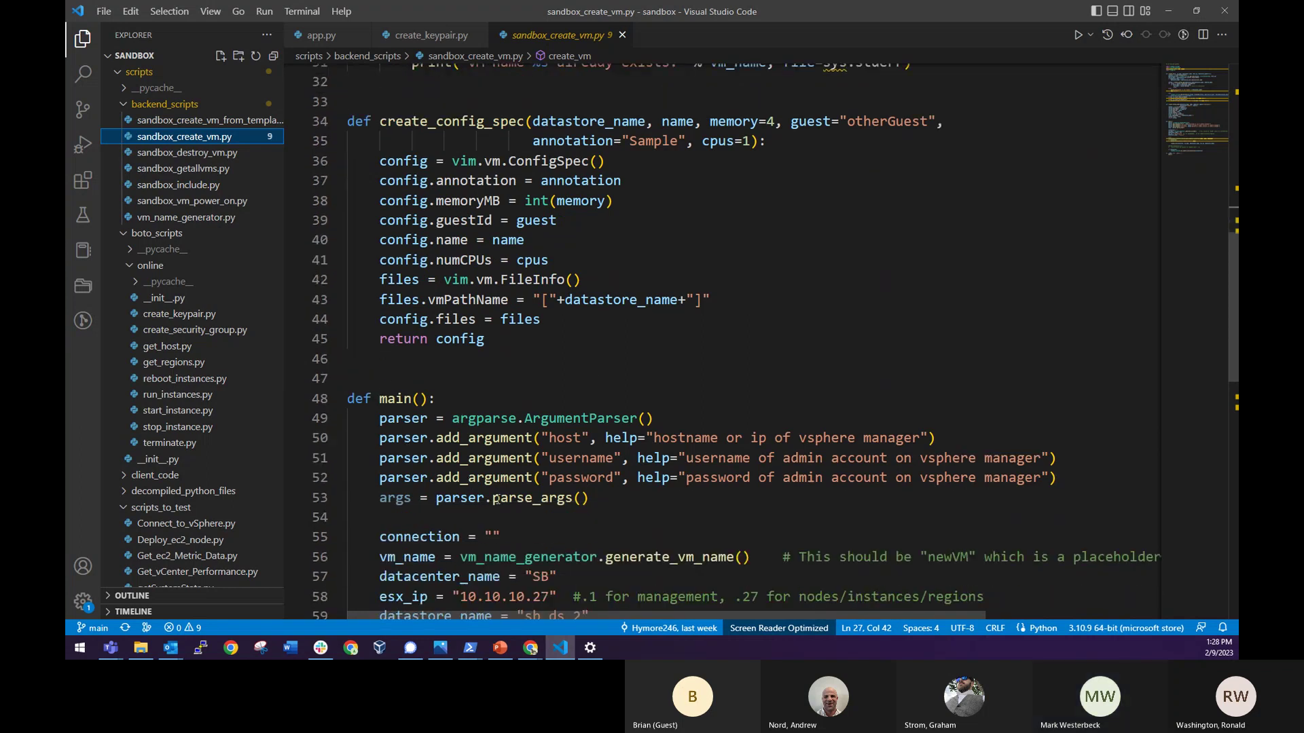
scroll(496, 500, down, 4)
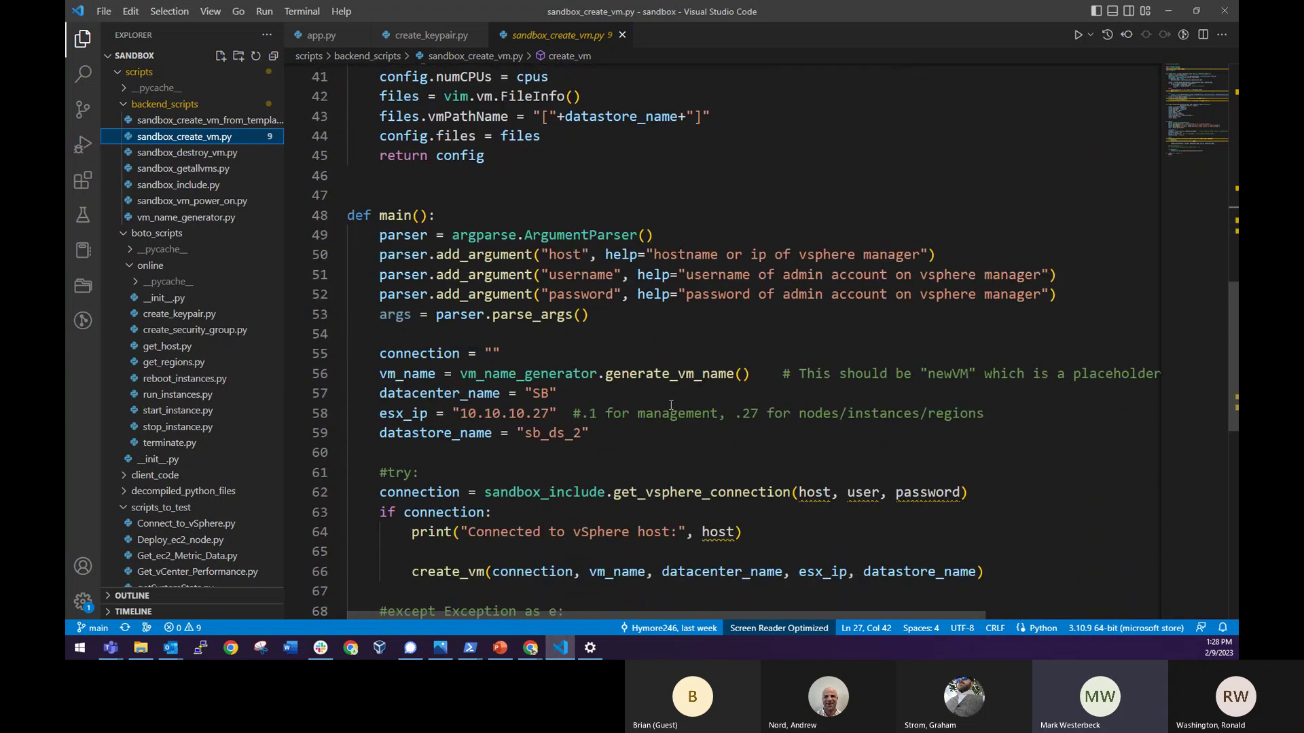
scroll(671, 405, down, 3)
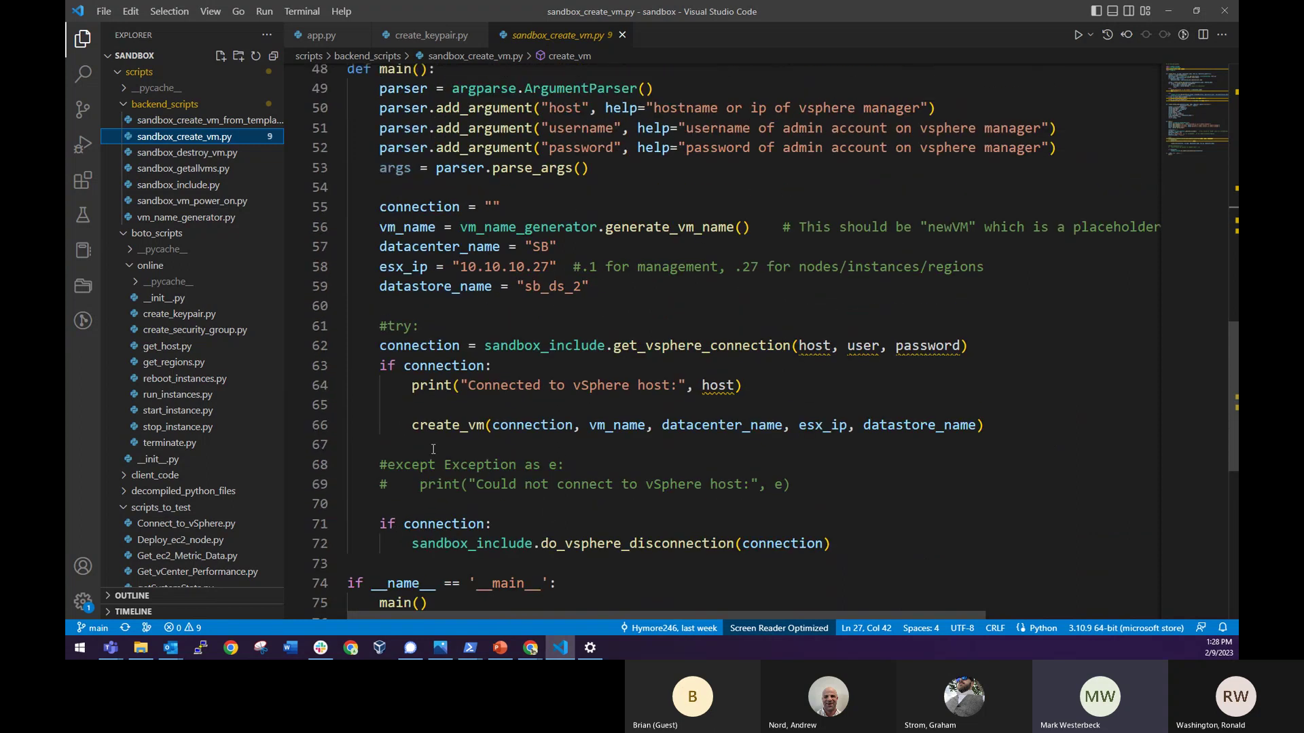
drag(469, 268, 653, 262)
click(700, 289)
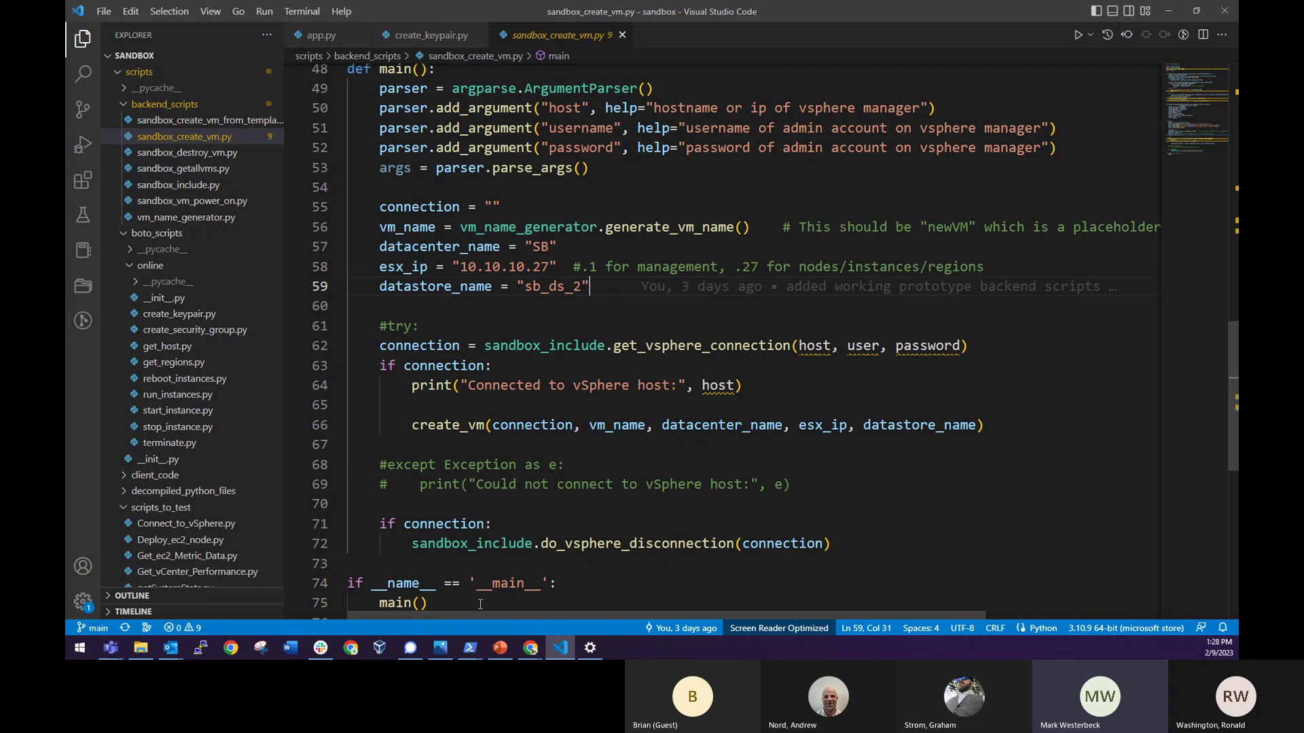
Step: Switch to the vSphere Client in Chrome and expand the SB datacenter and SB_Cluster to show their hosts and machines
click(530, 648)
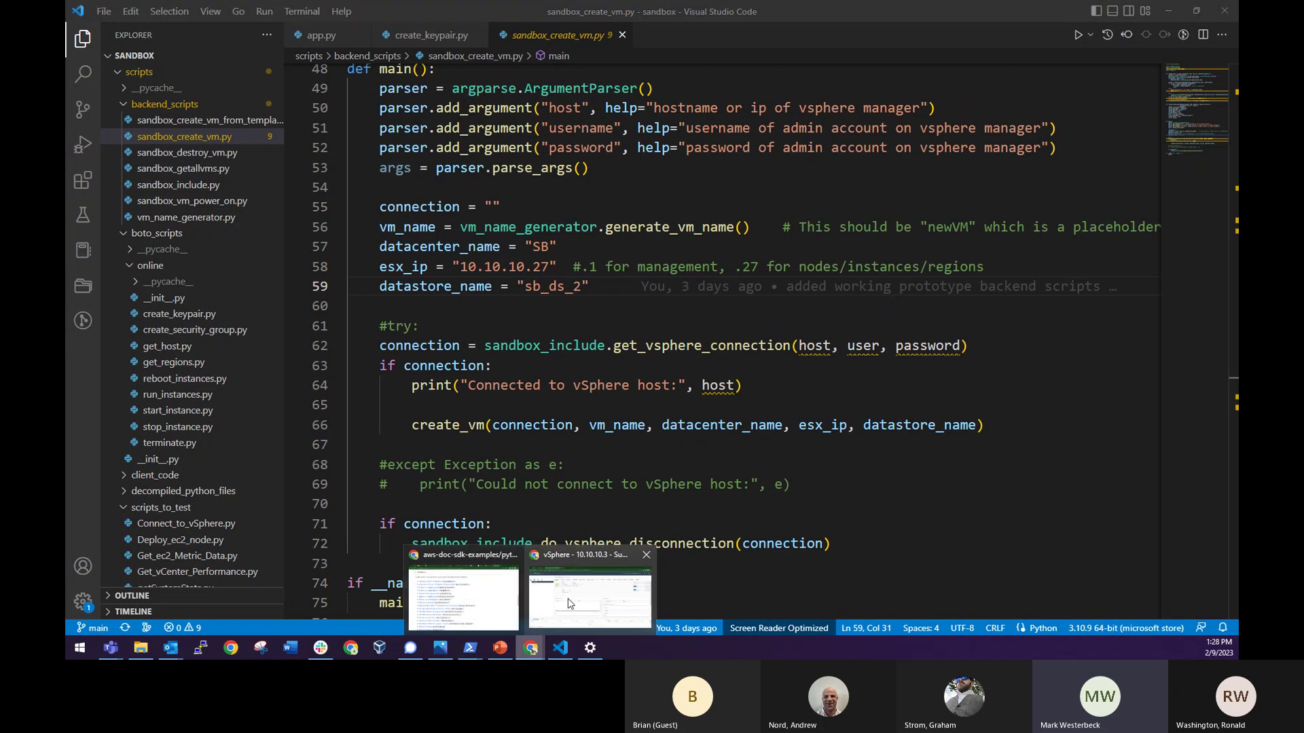
click(580, 595)
click(91, 163)
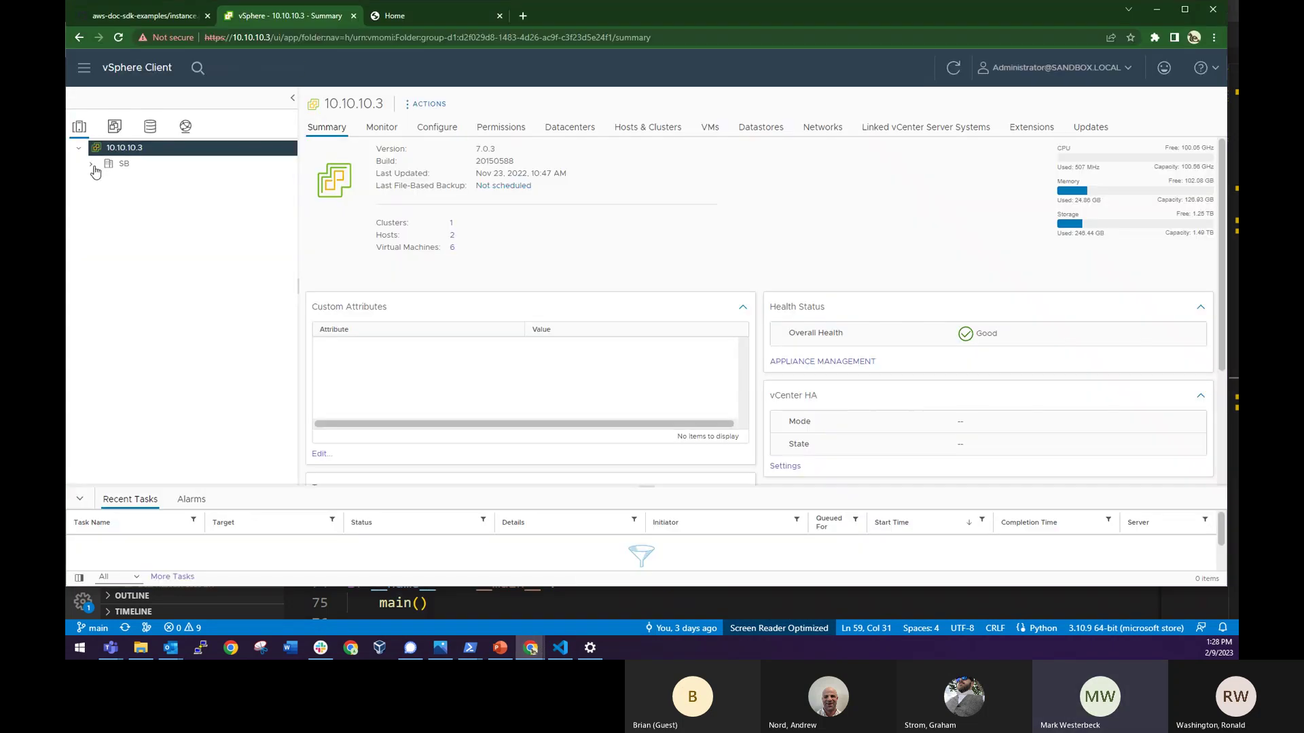
click(103, 180)
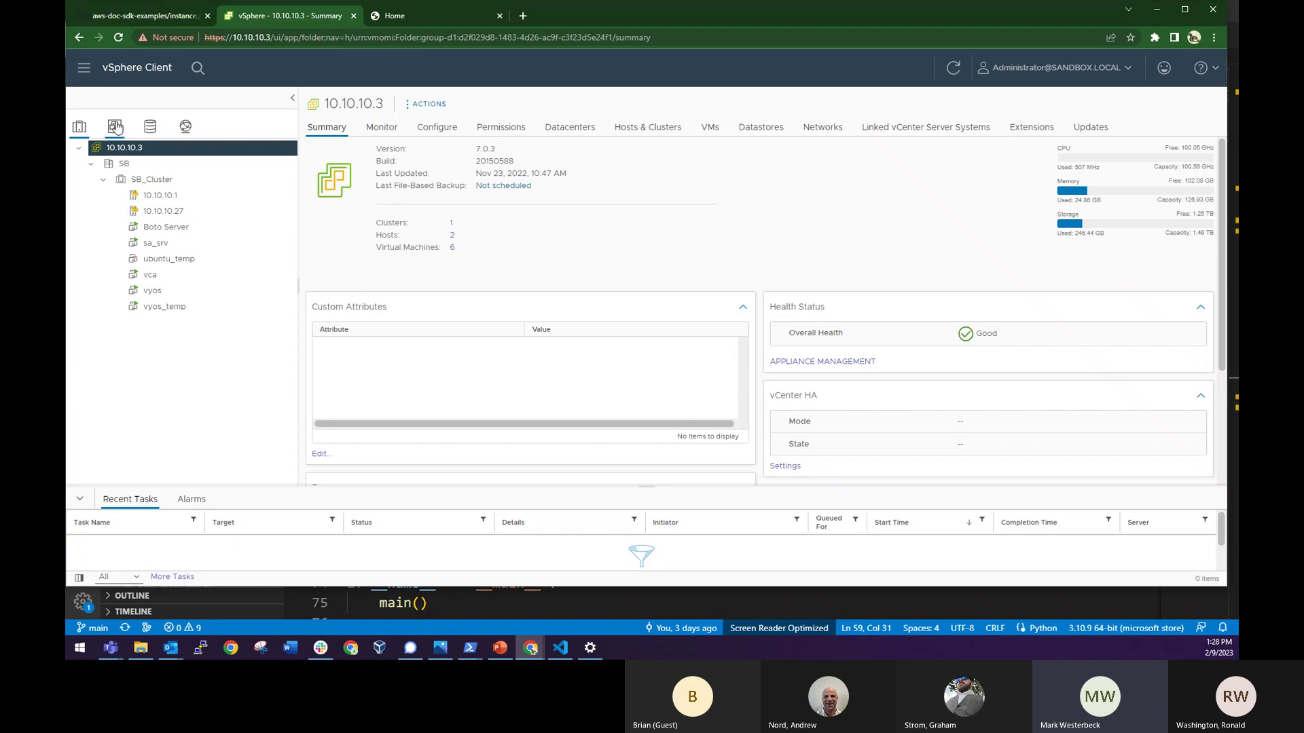
Step: Show the inventory by VMs and templates, expand the templates folder and review the ubuntu_temp and vyos_temp summaries
click(116, 127)
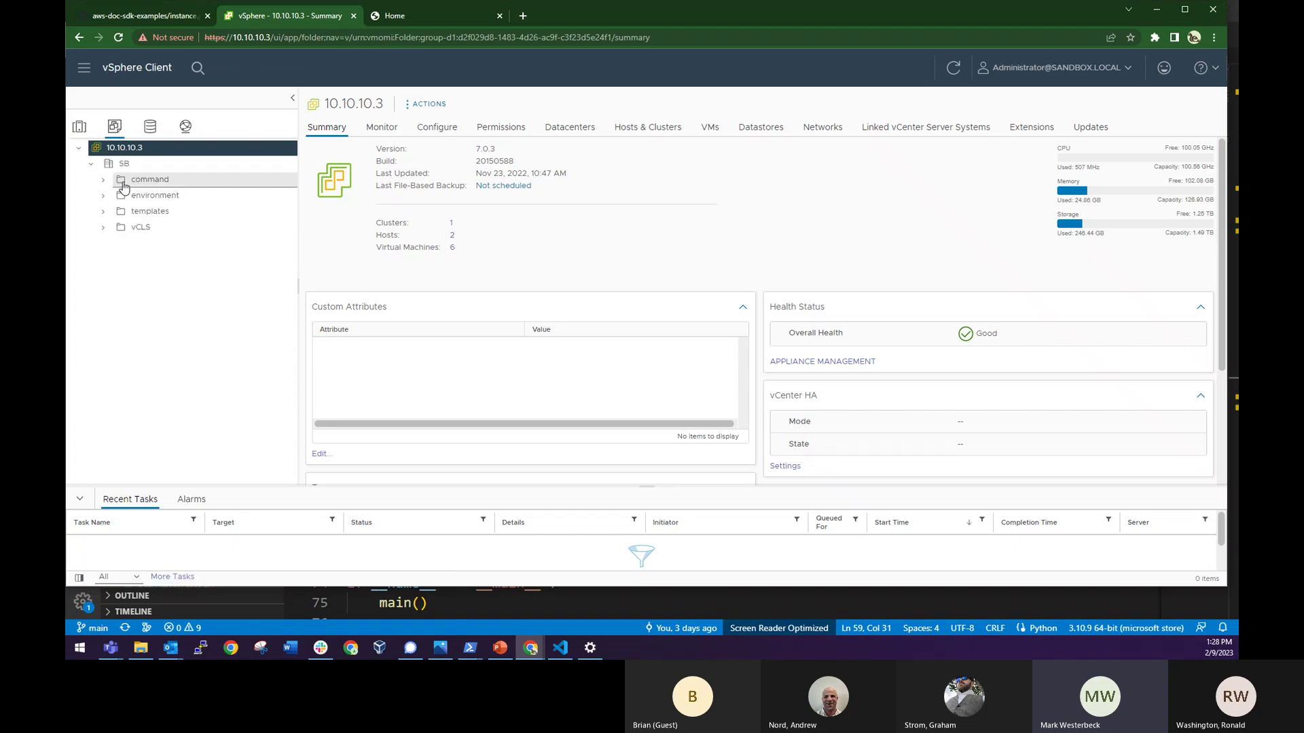
click(124, 163)
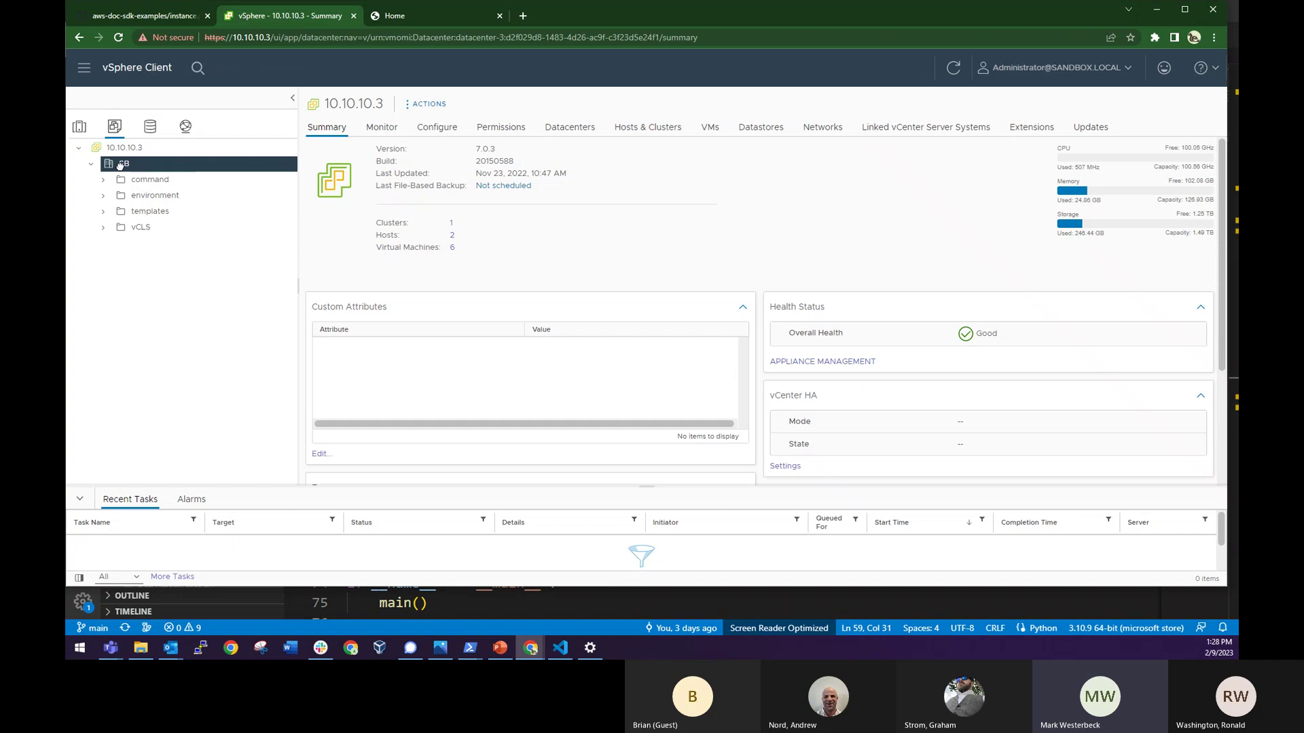
click(163, 213)
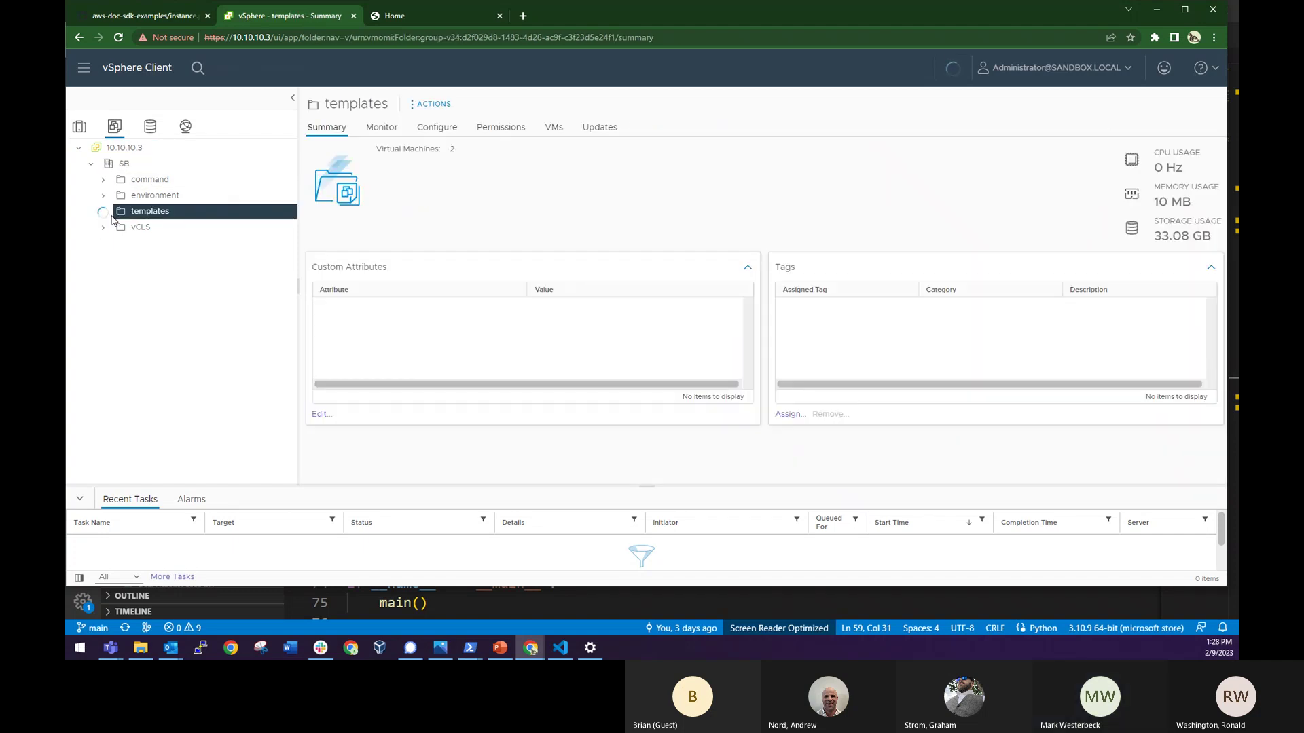
click(103, 211)
click(213, 232)
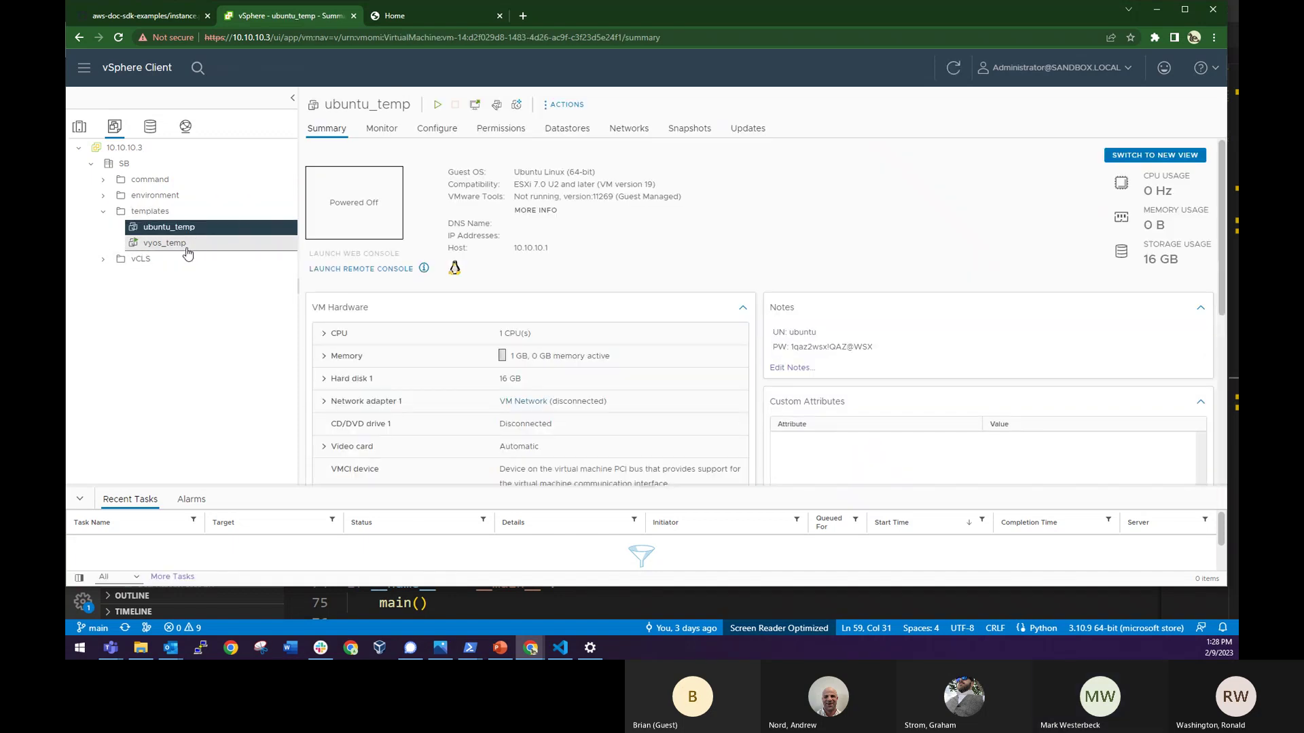
click(164, 244)
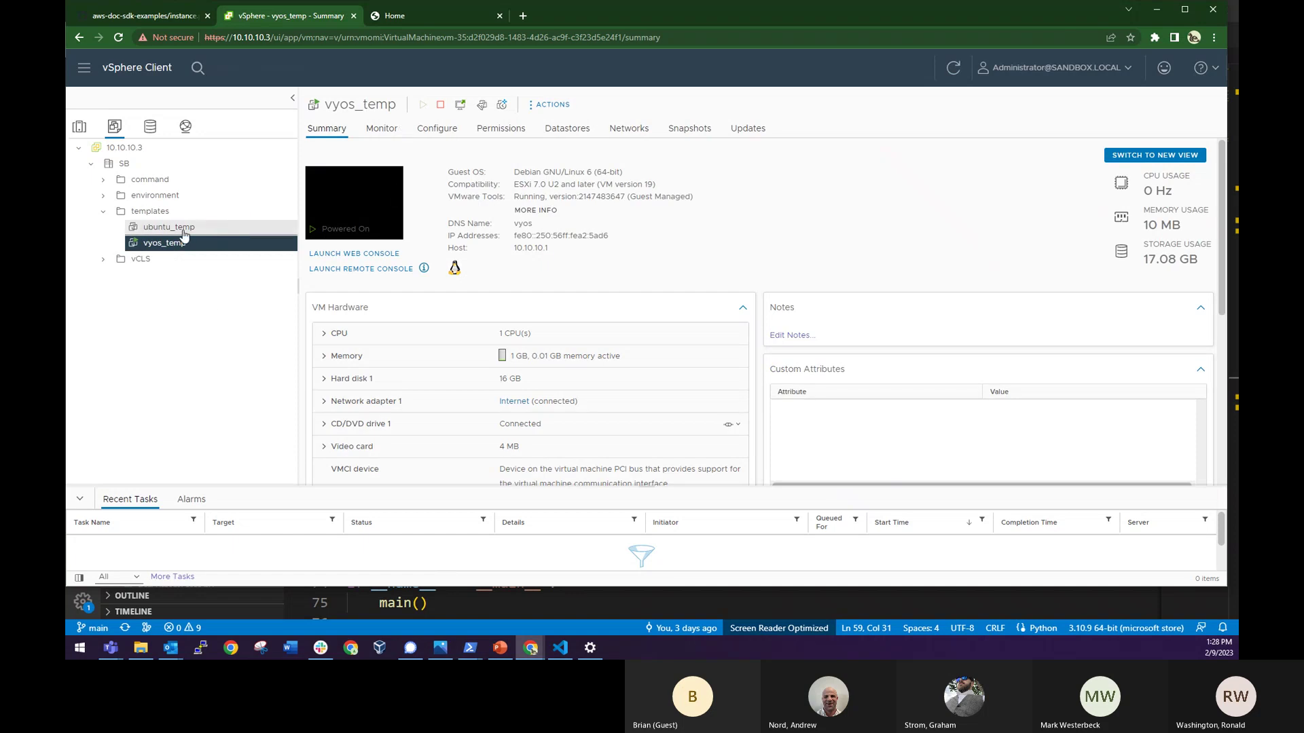
click(273, 231)
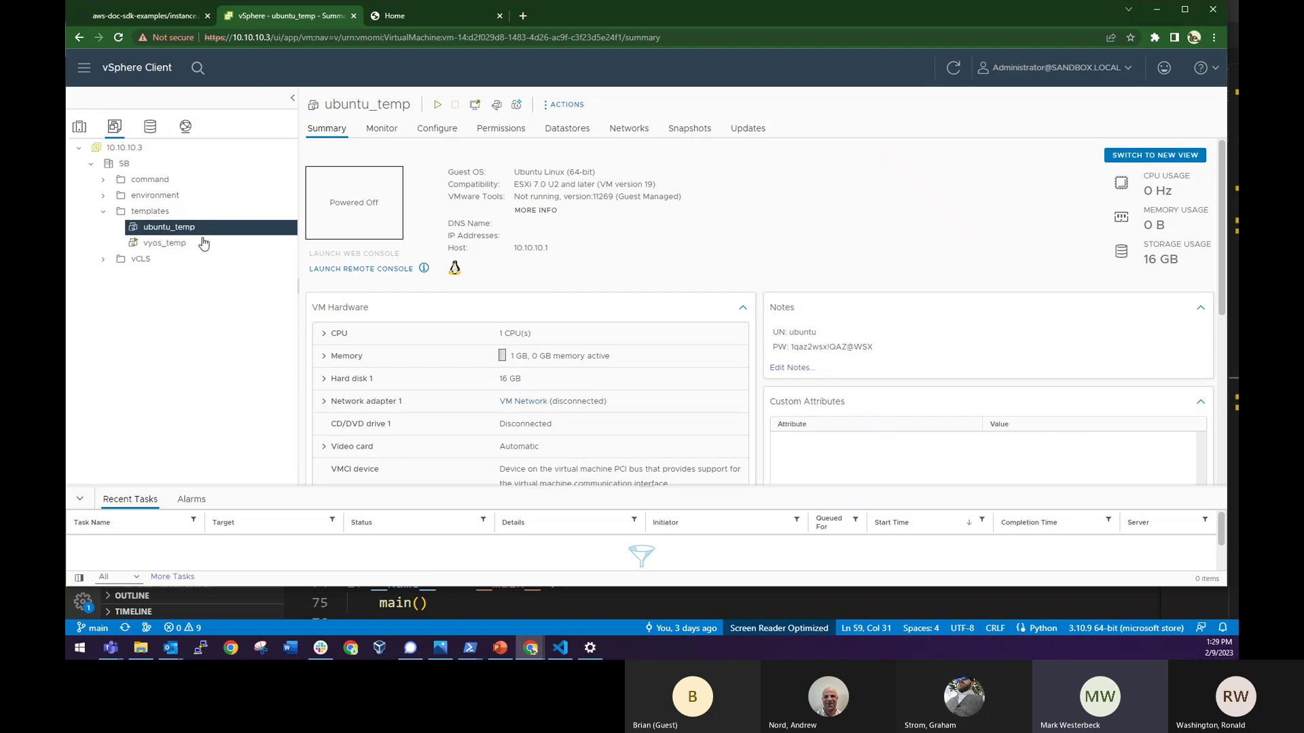
drag(410, 104, 332, 107)
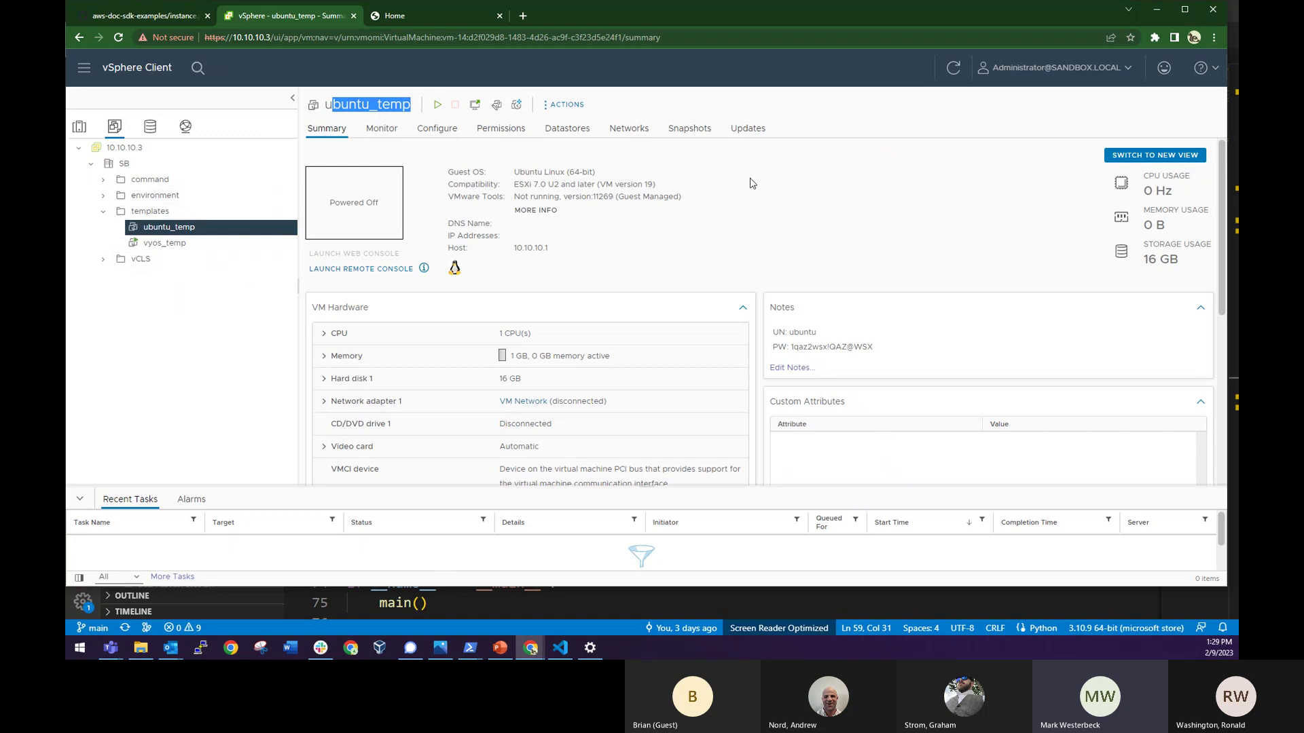
click(428, 121)
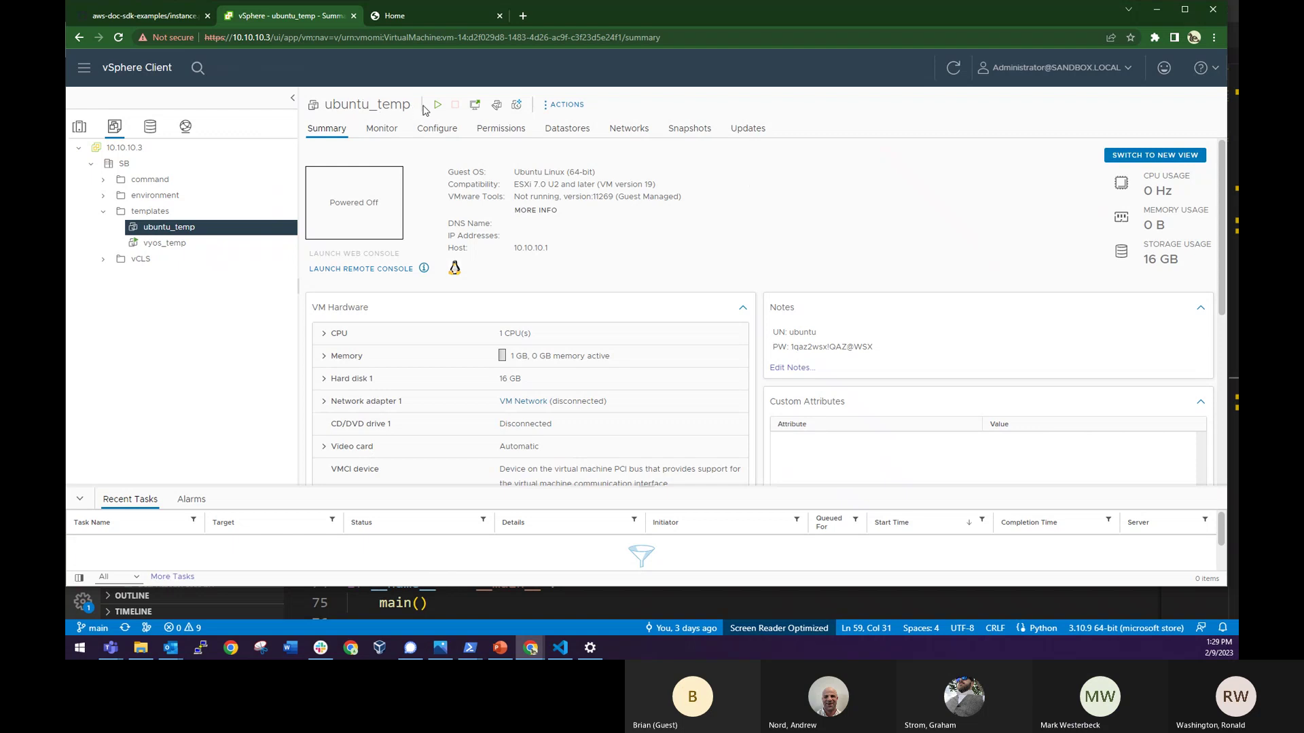
drag(412, 108, 333, 112)
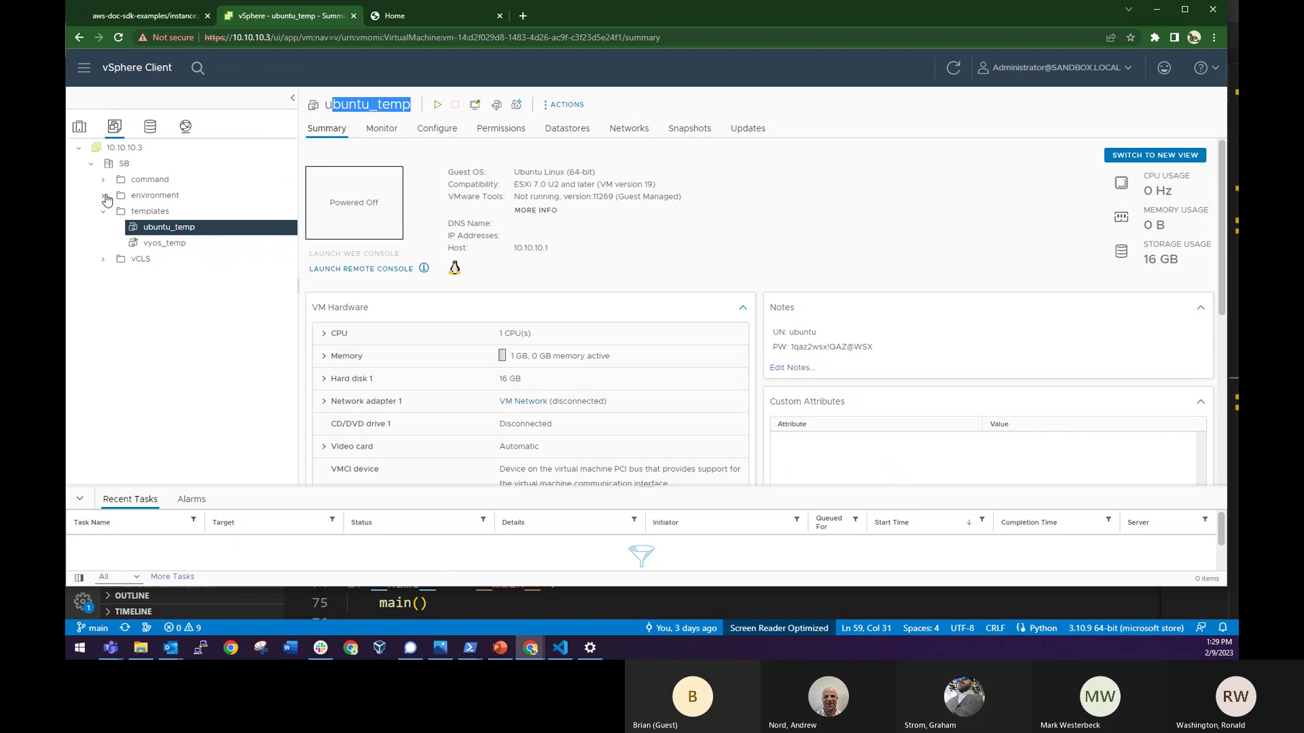
Step: View the environment folder, expand the command folder and open the Boto Server summary
click(153, 196)
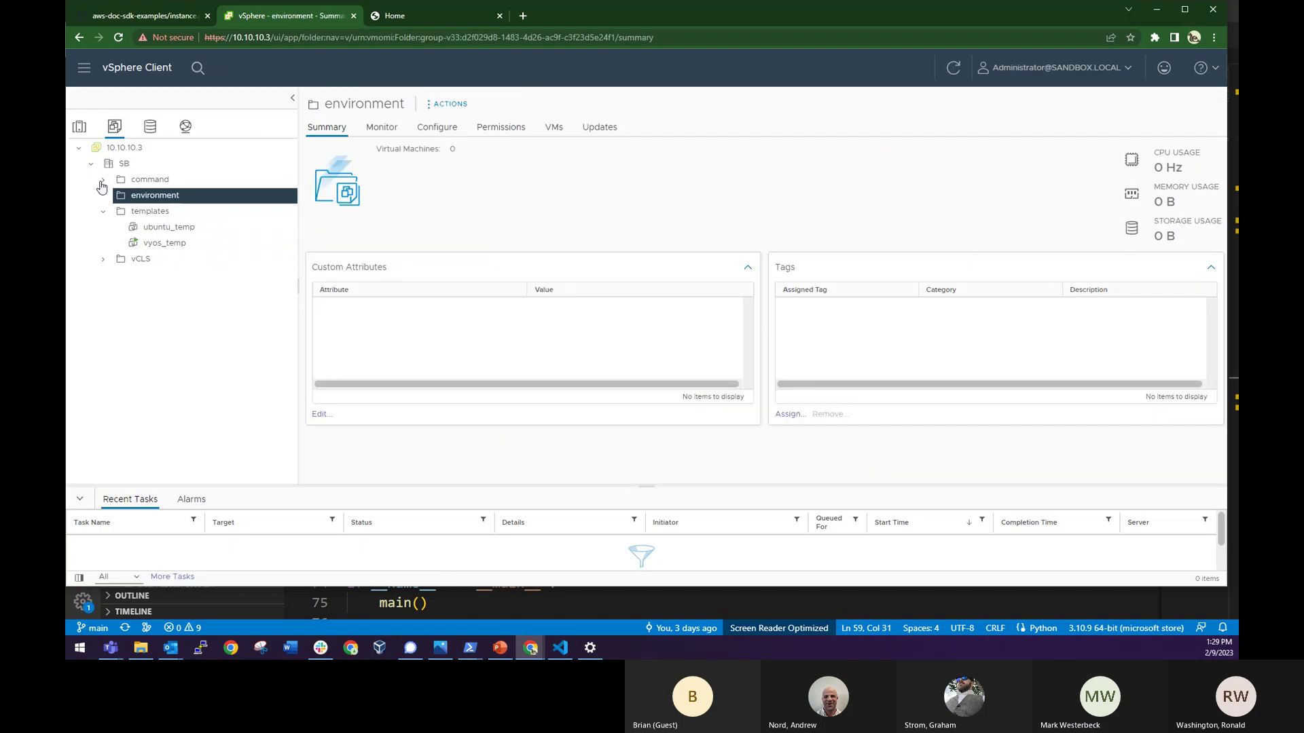
click(102, 180)
click(159, 180)
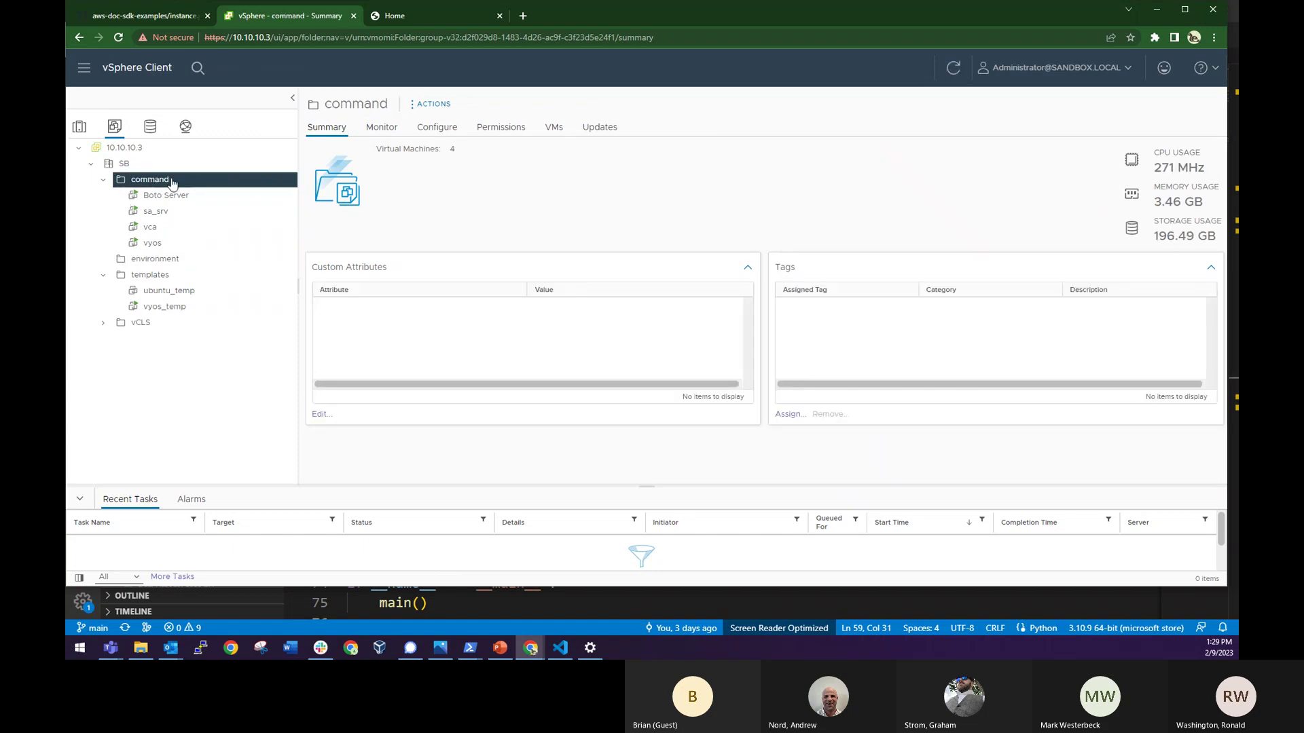
click(203, 196)
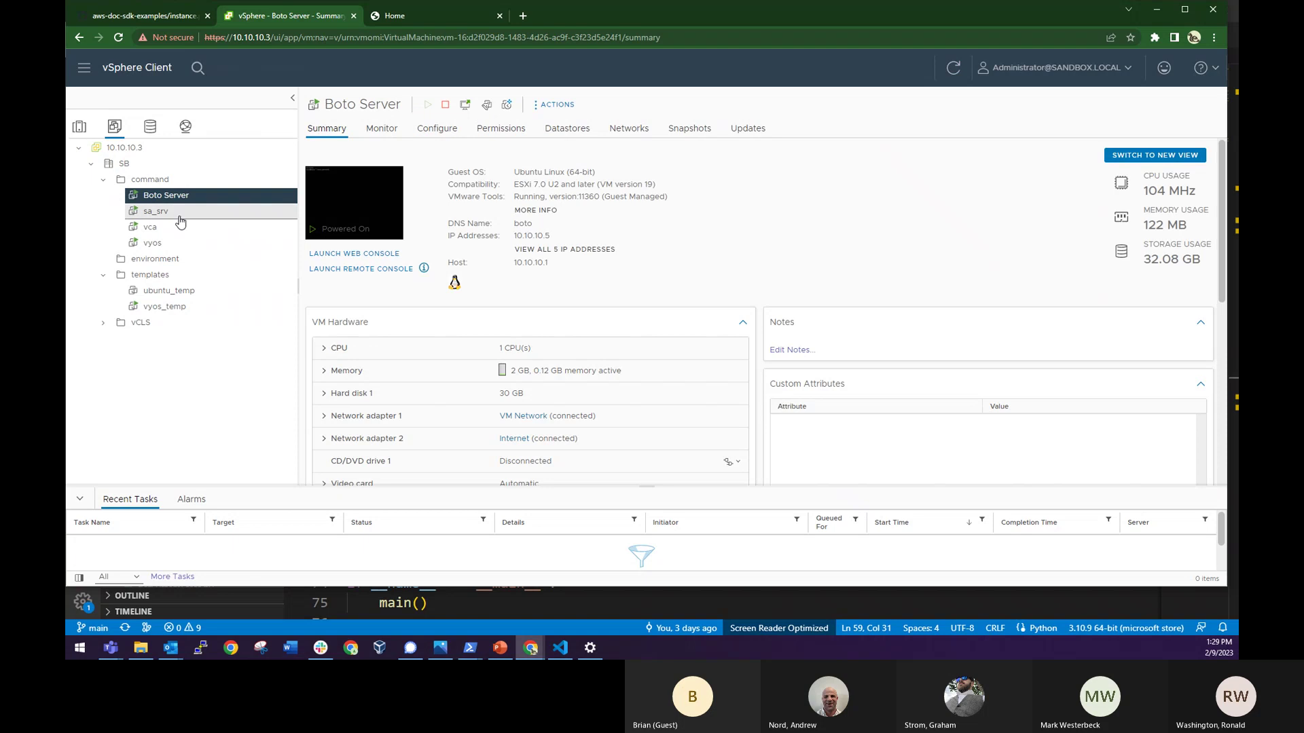
Step: Switch to PowerPoint to check the Sandbox System Application Flow slide, and return to the vSphere Client
click(499, 648)
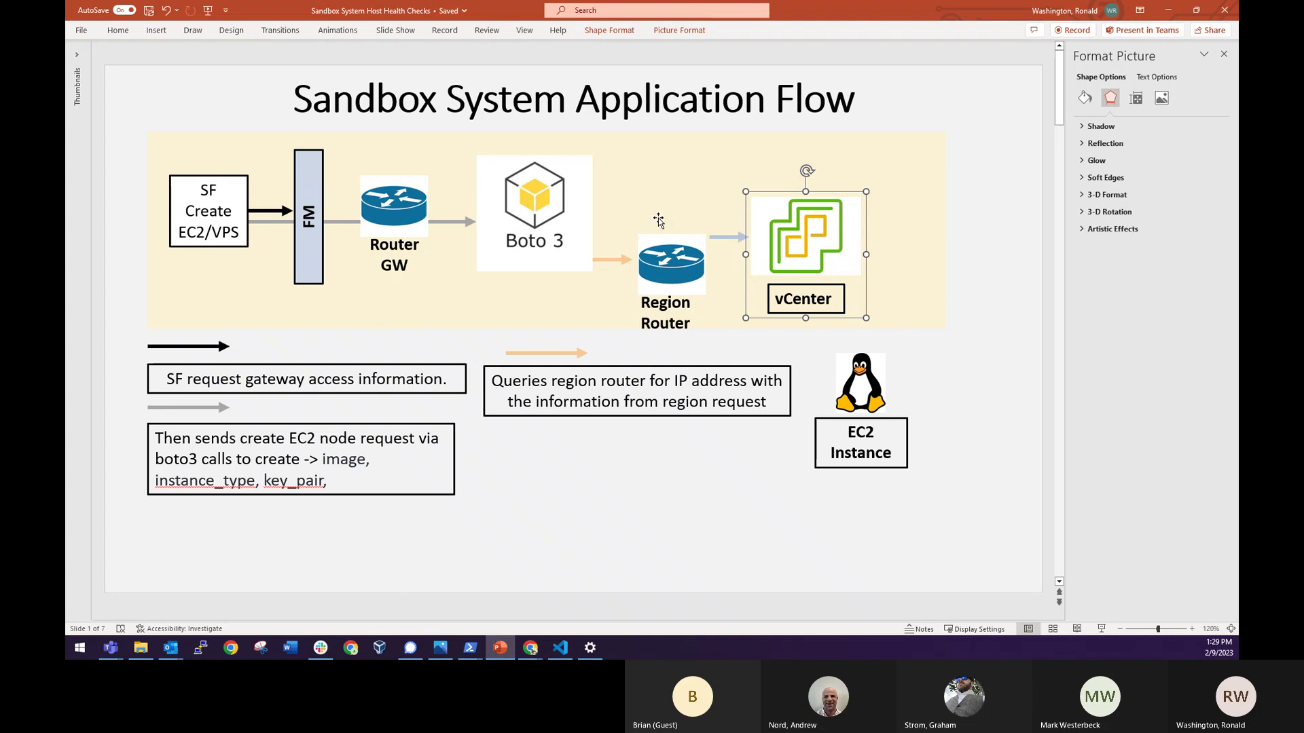
click(528, 649)
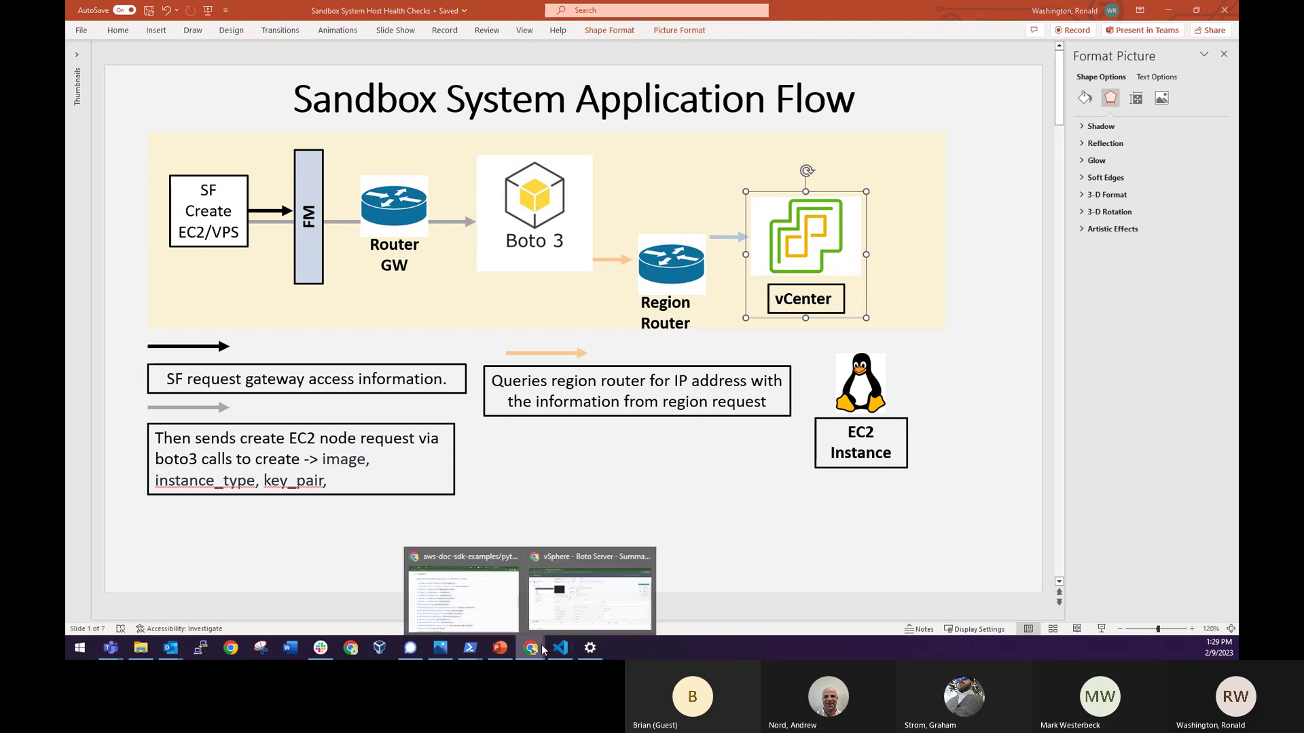
click(572, 621)
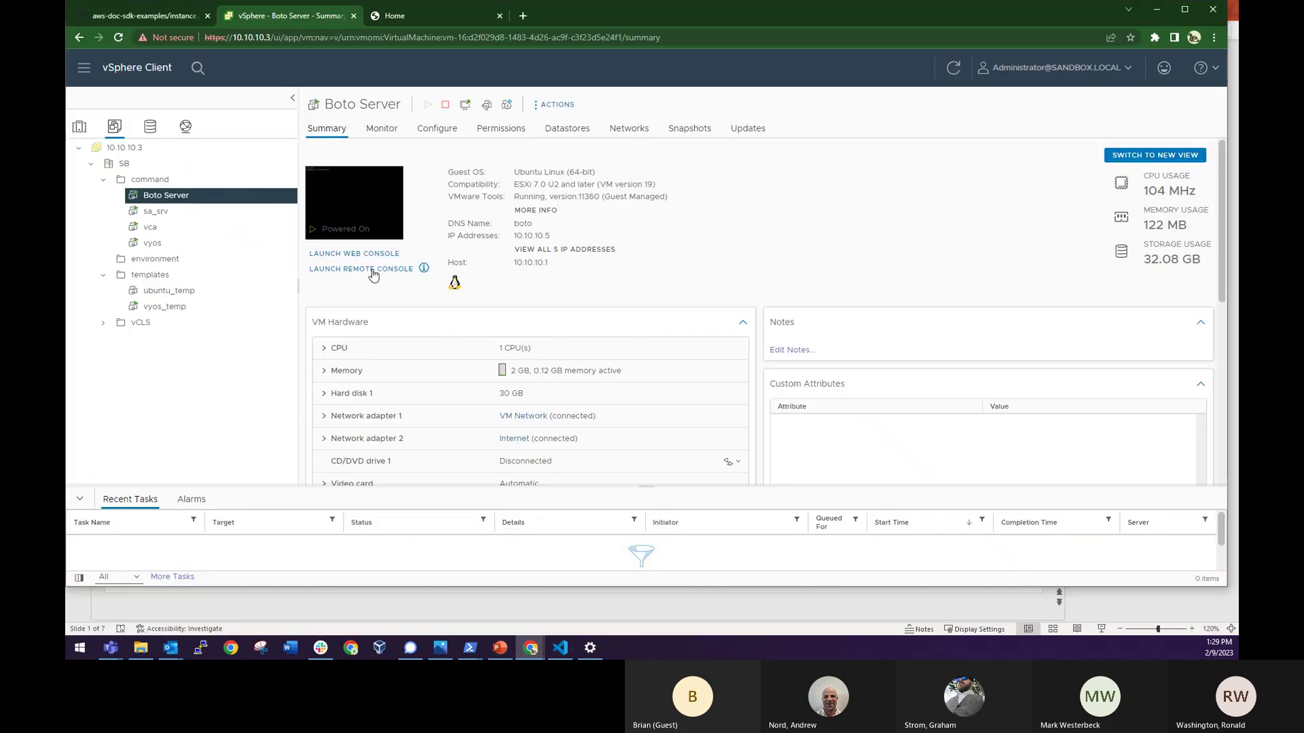
Step: Shut down the guest operating system of the sa_srv virtual machine in the command folder
click(179, 215)
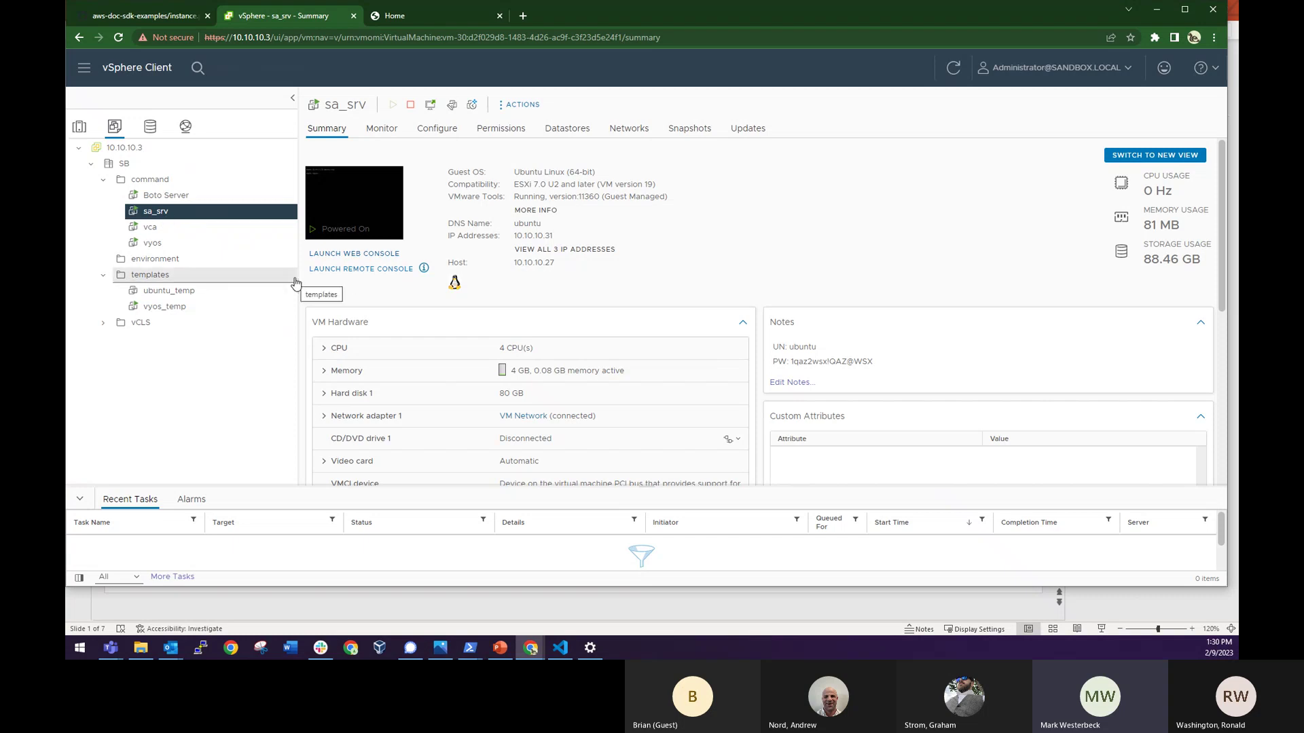
click(406, 106)
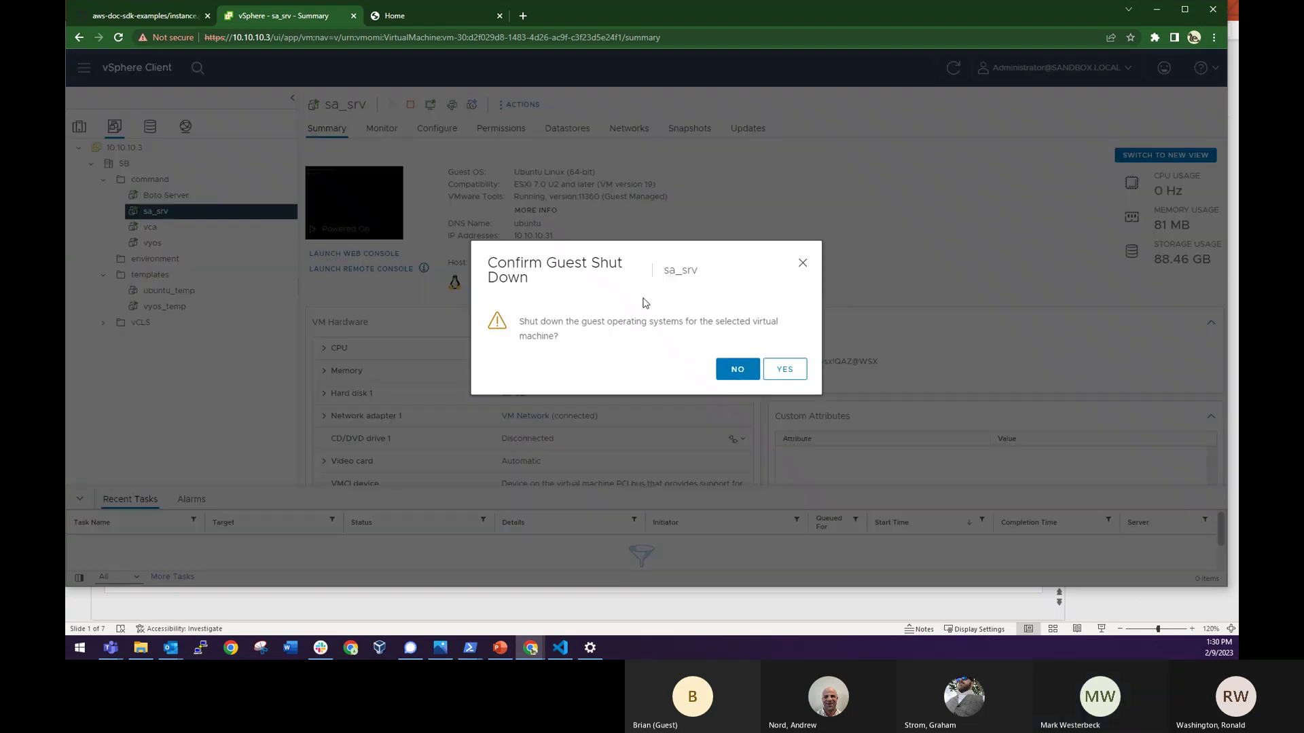
click(784, 369)
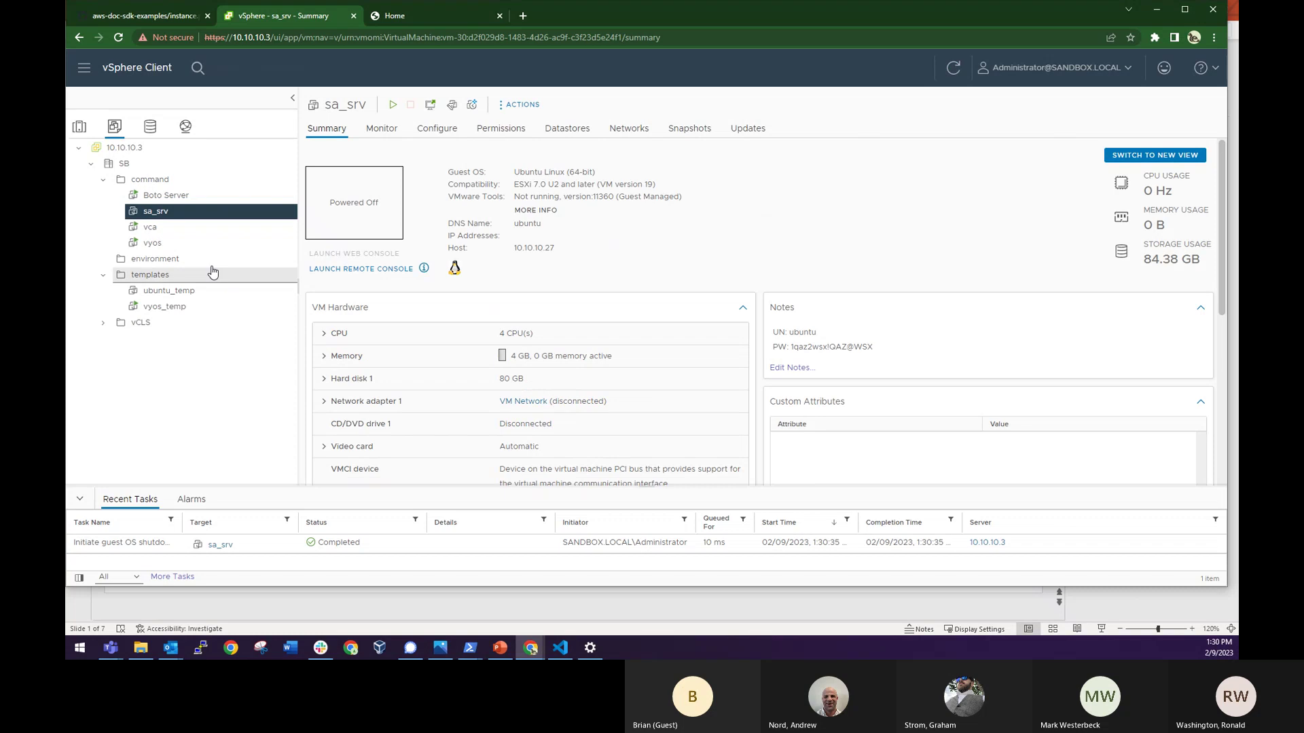
Step: Delete the sa_srv virtual machine and its associated disks from disk
right_click(197, 215)
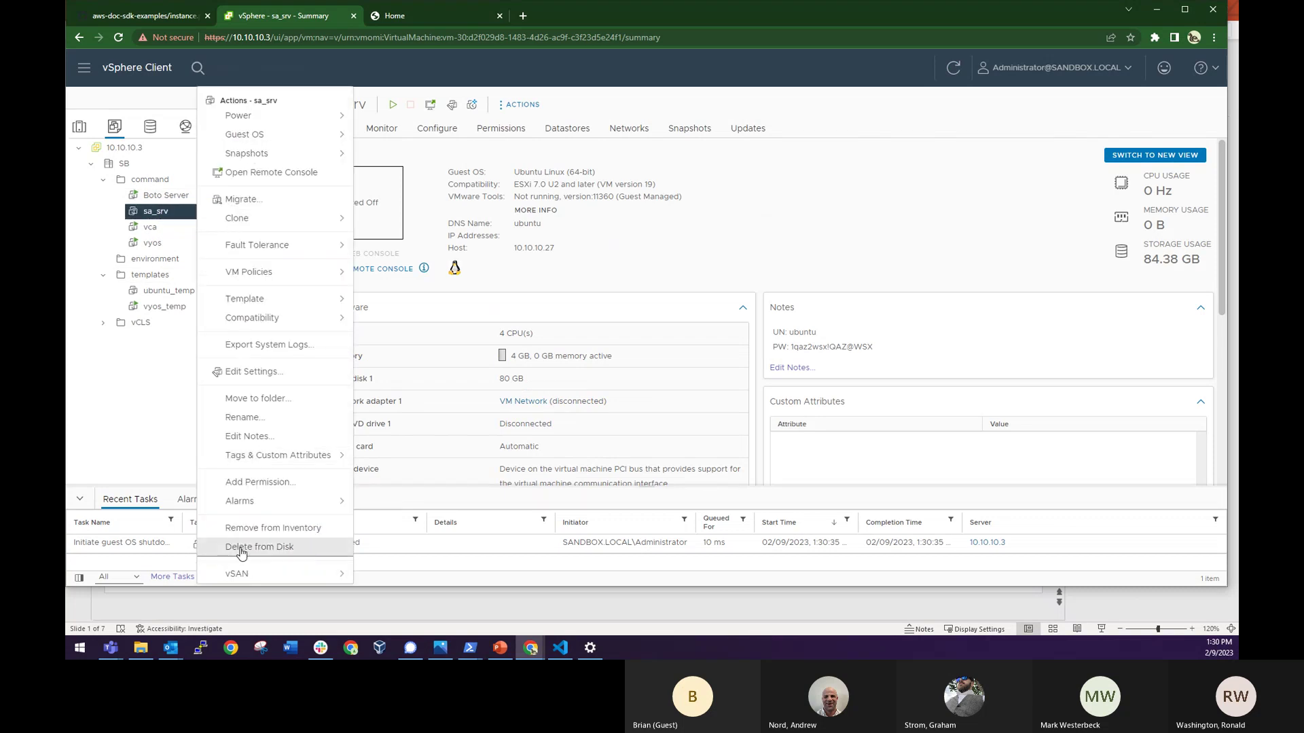
click(302, 547)
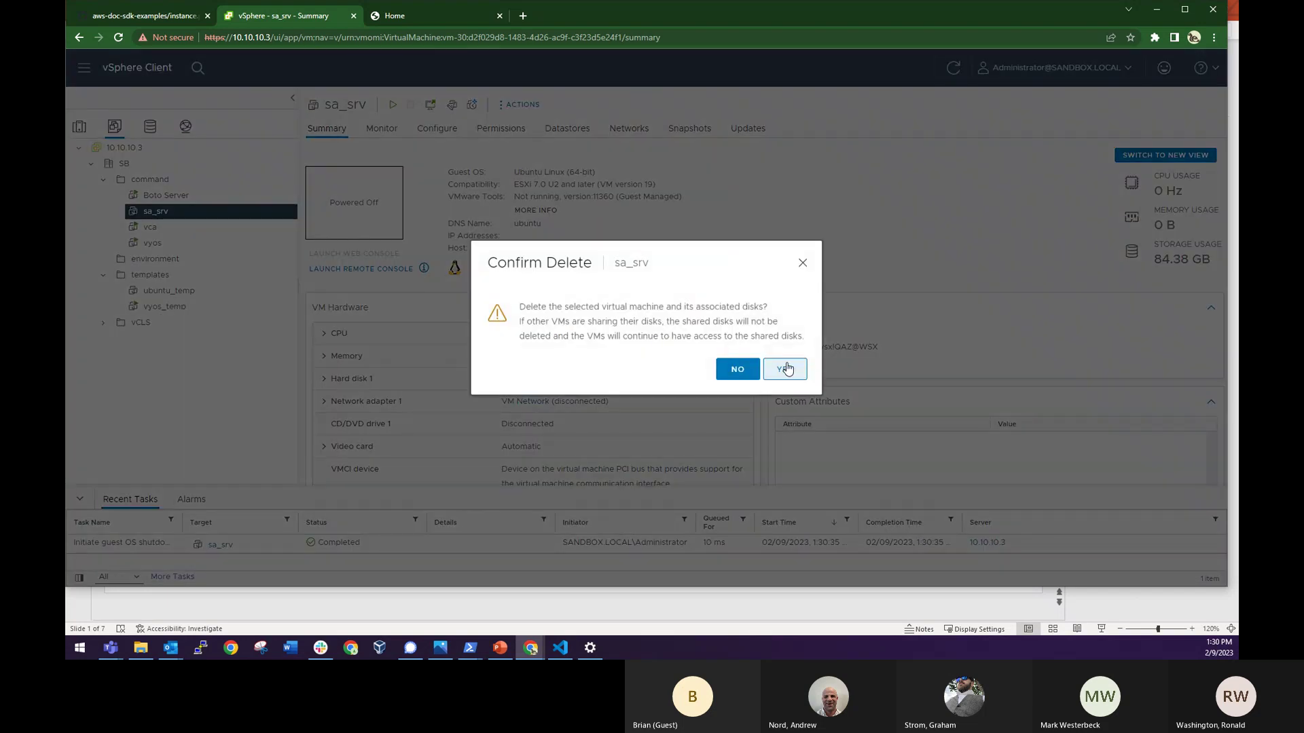
click(786, 369)
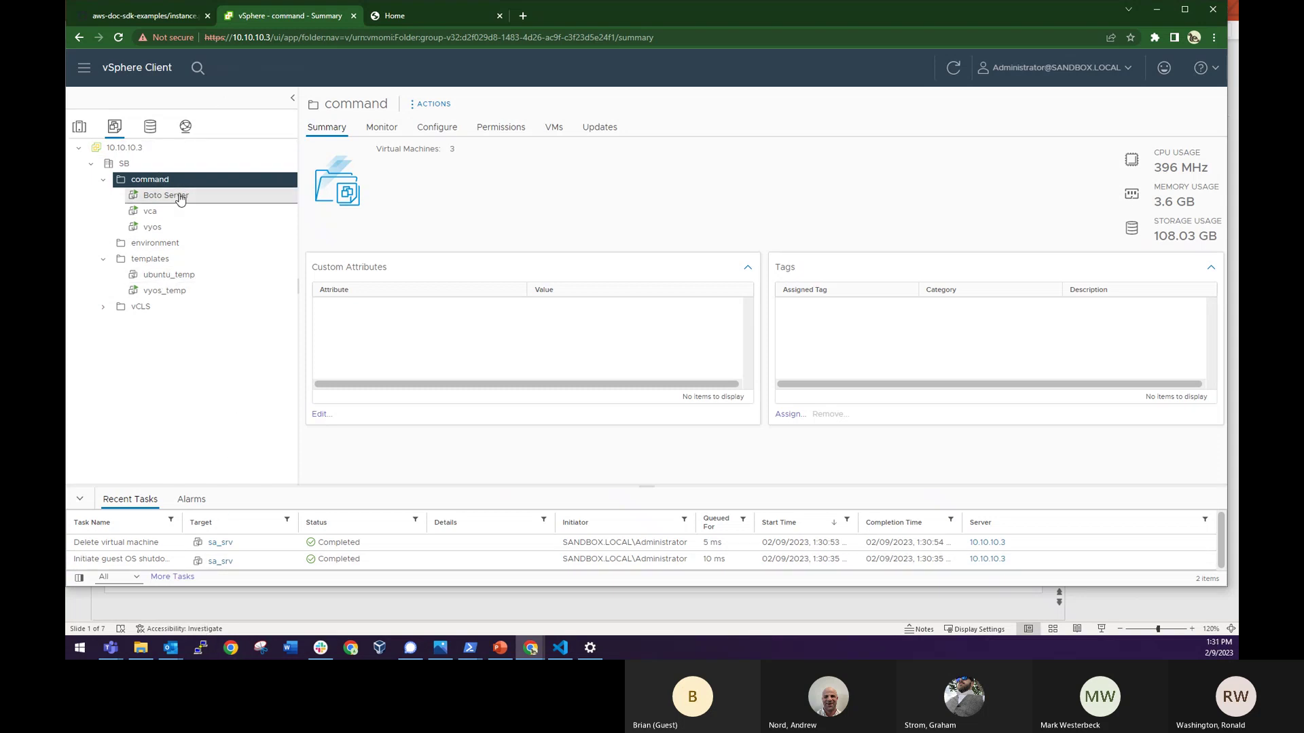
Step: Examine the contents of the vCLS folder and the actions available for it
click(151, 307)
right_click(154, 303)
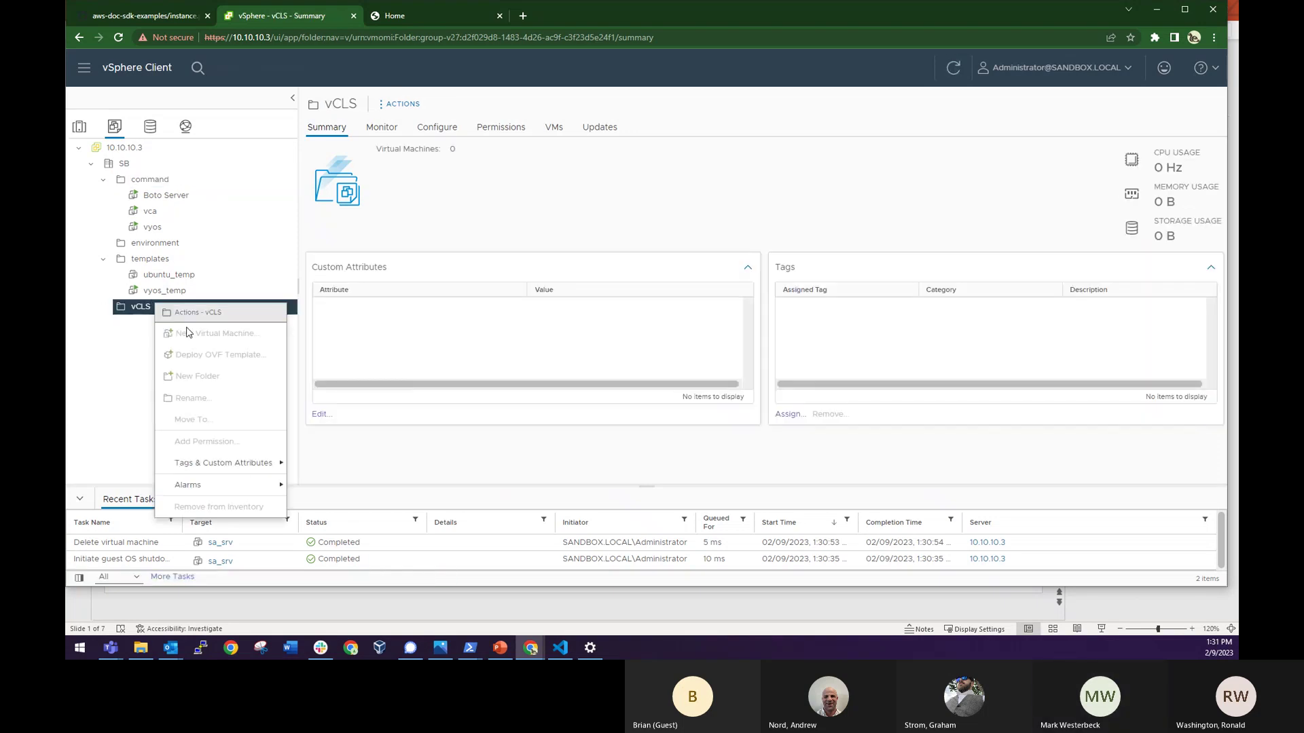
click(129, 316)
right_click(127, 307)
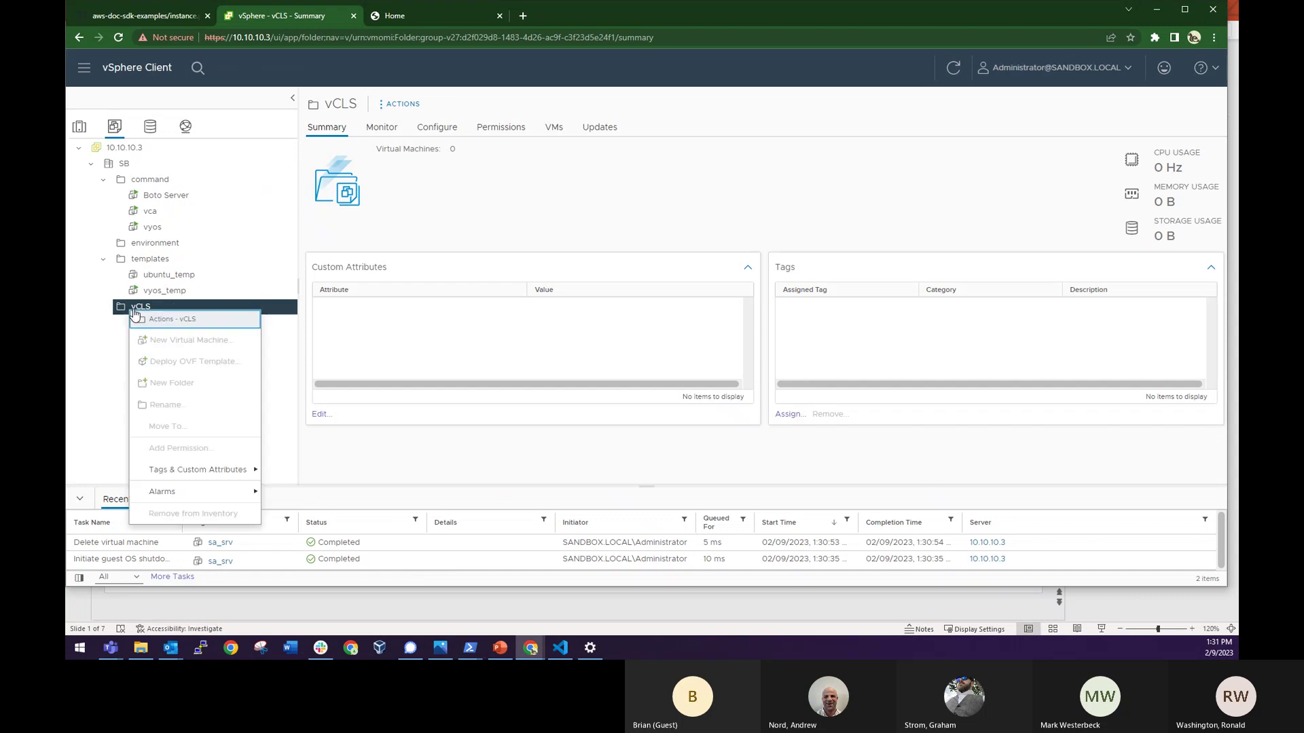
click(102, 388)
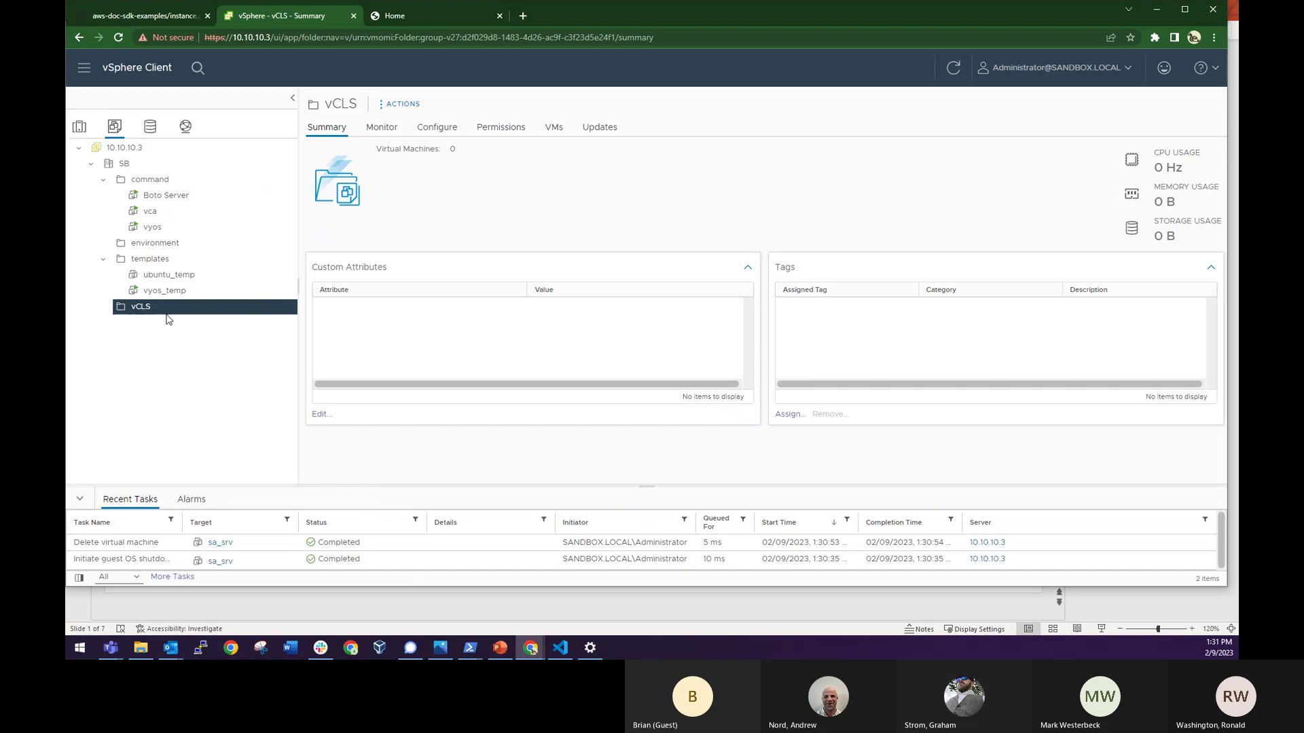
right_click(148, 306)
click(133, 324)
Step: Review the vca and vyos machine summaries, and view the environment folder with the command folder collapsed
click(198, 228)
click(171, 213)
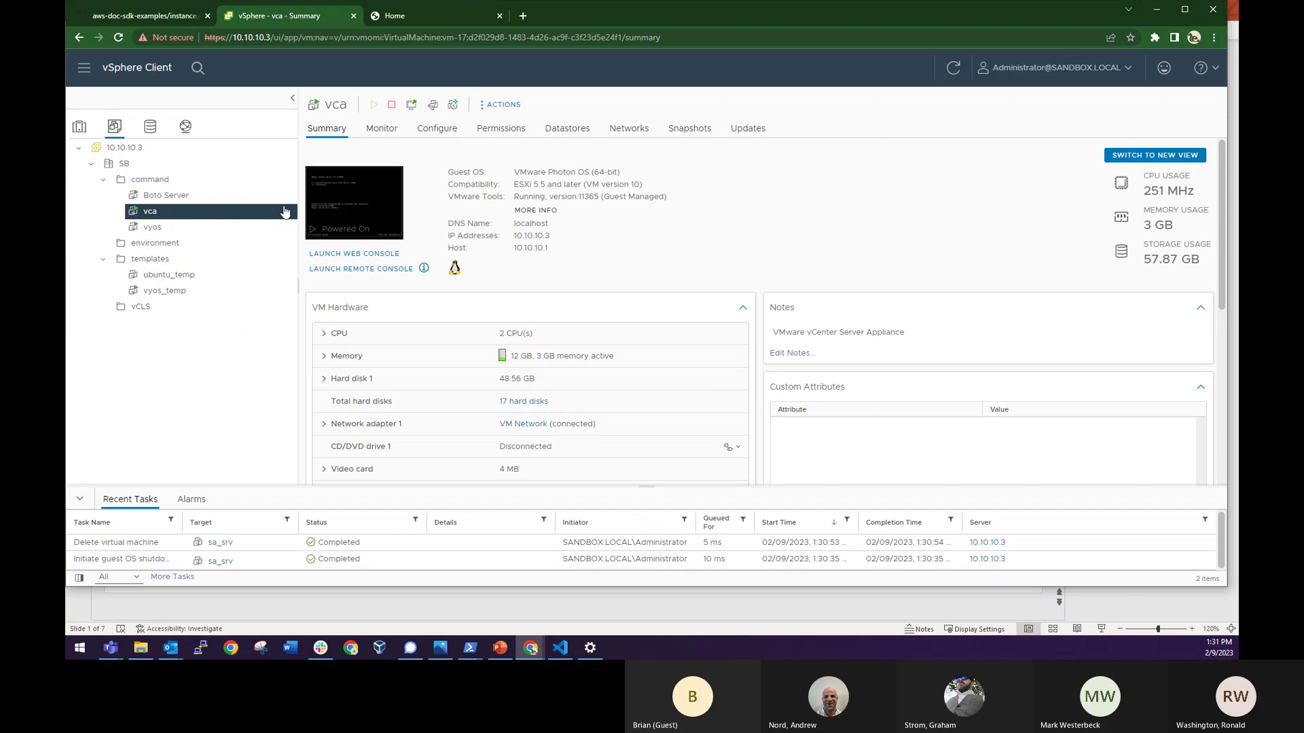
click(187, 229)
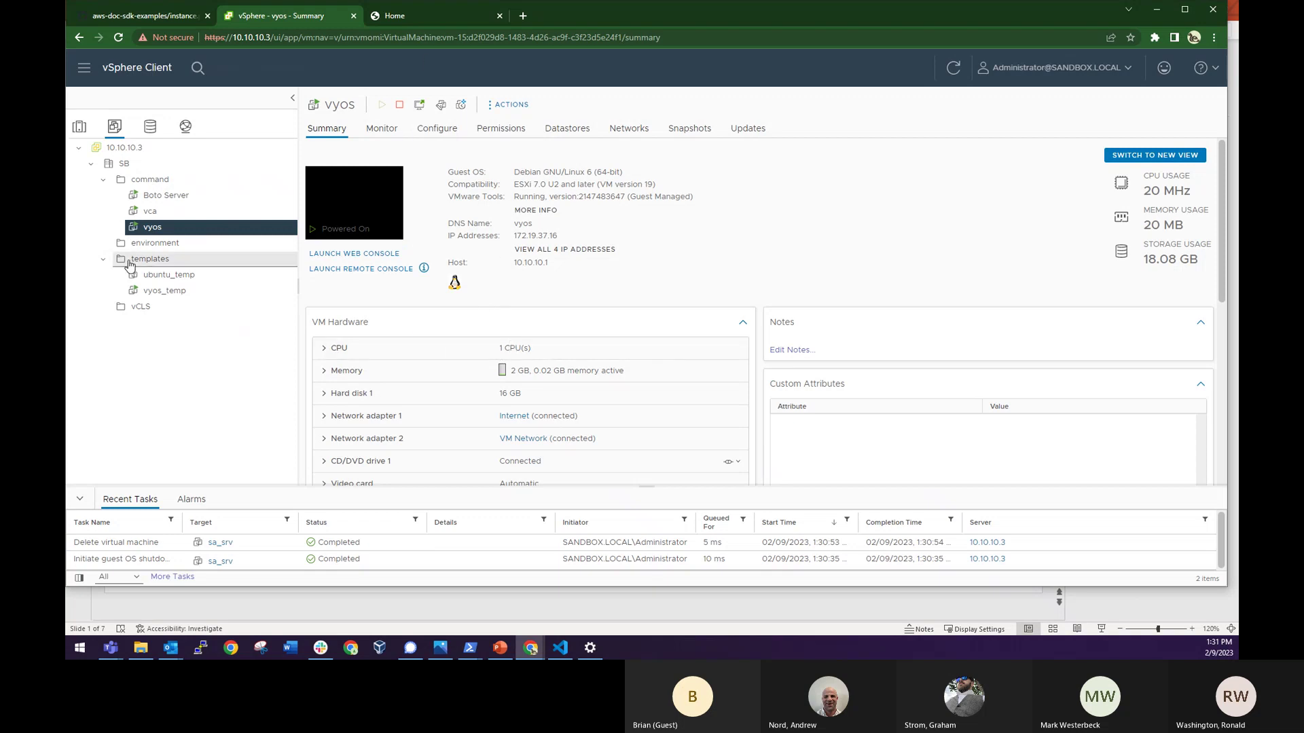
click(103, 180)
click(156, 198)
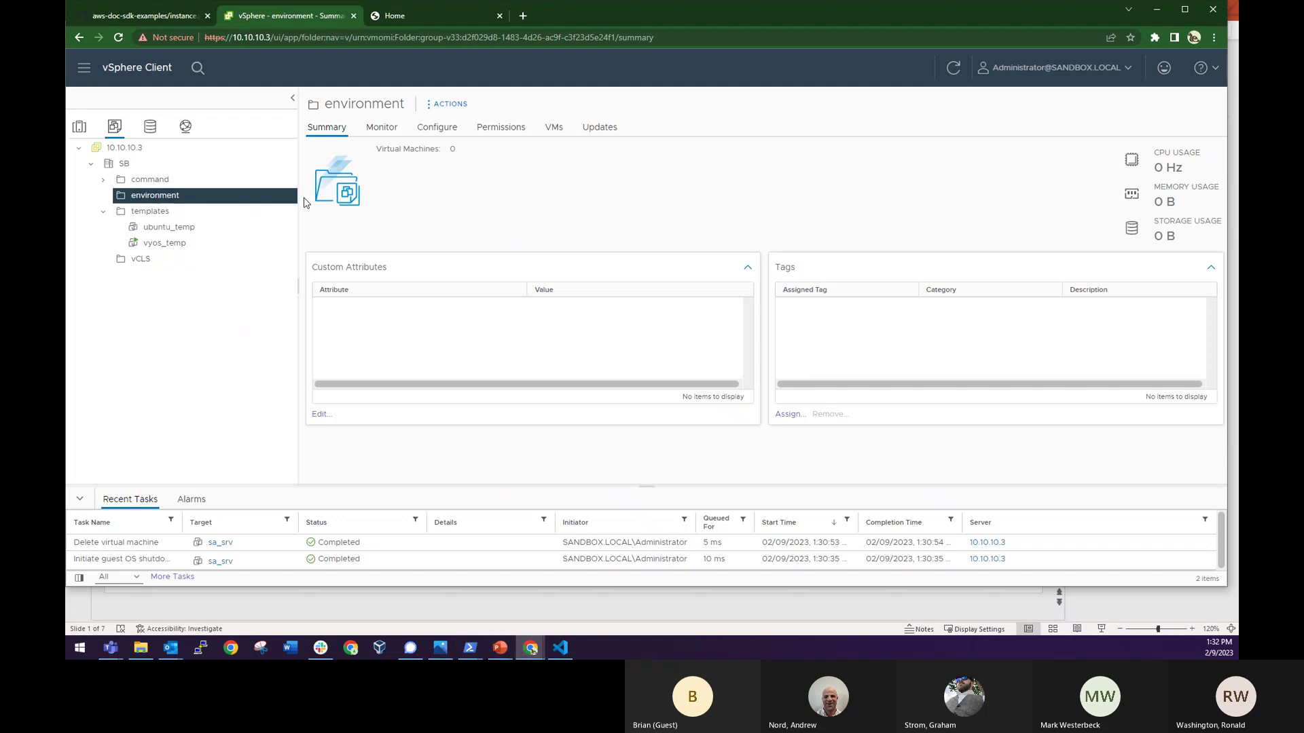
Step: Switch to PowerPoint and move the vCenter graphic and its blue arrow toward the right edge of the yellow band
mouse_move(531, 651)
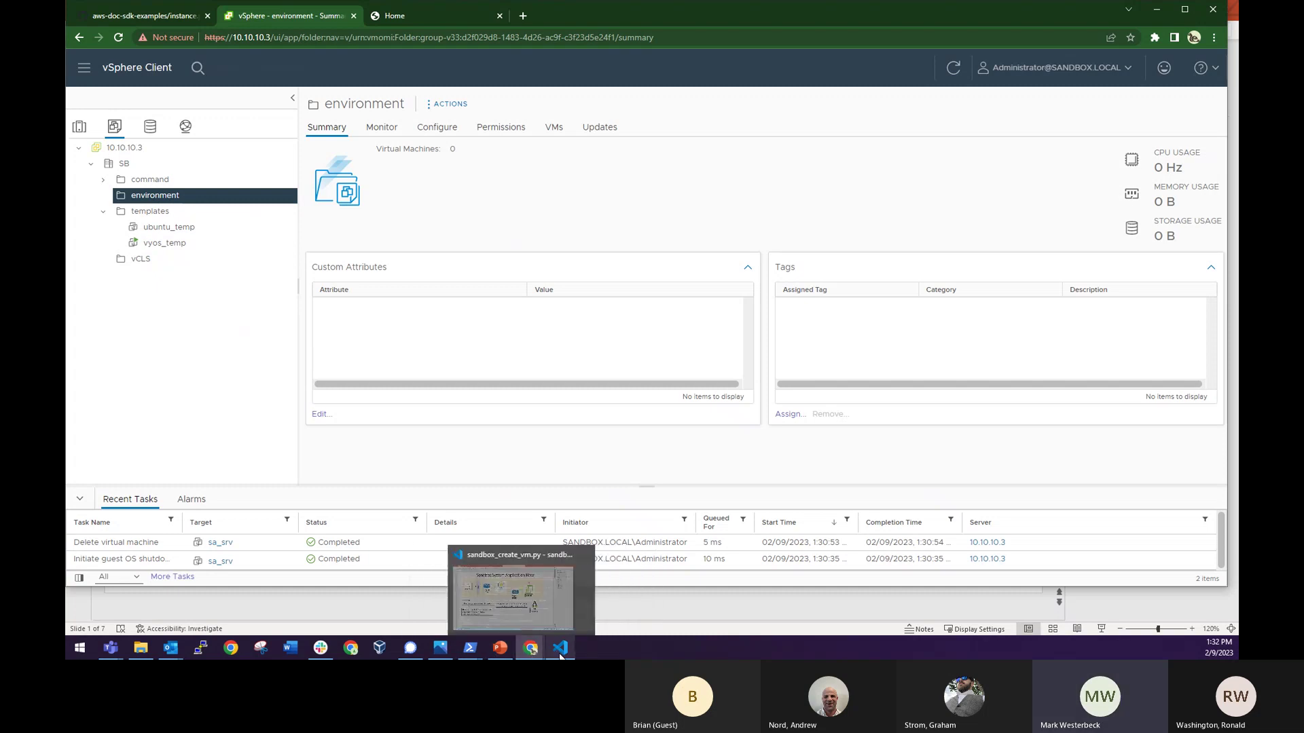
click(500, 648)
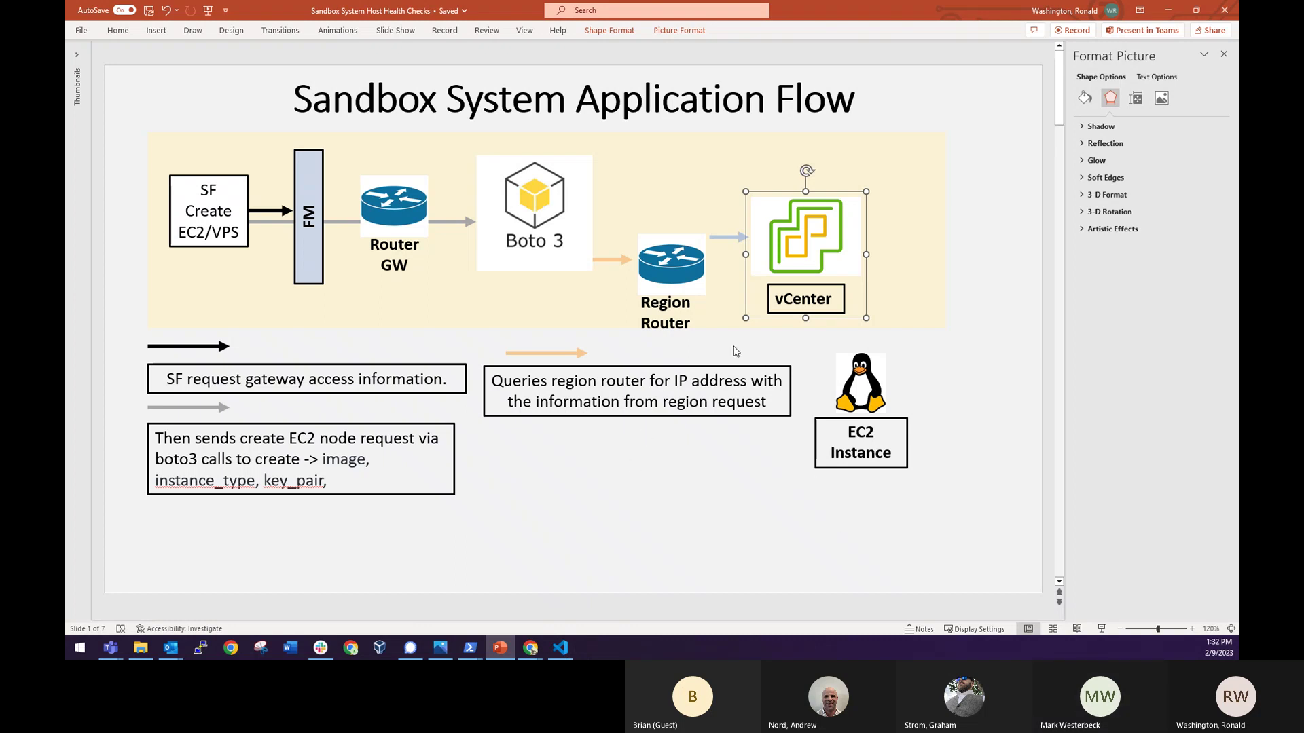
click(927, 474)
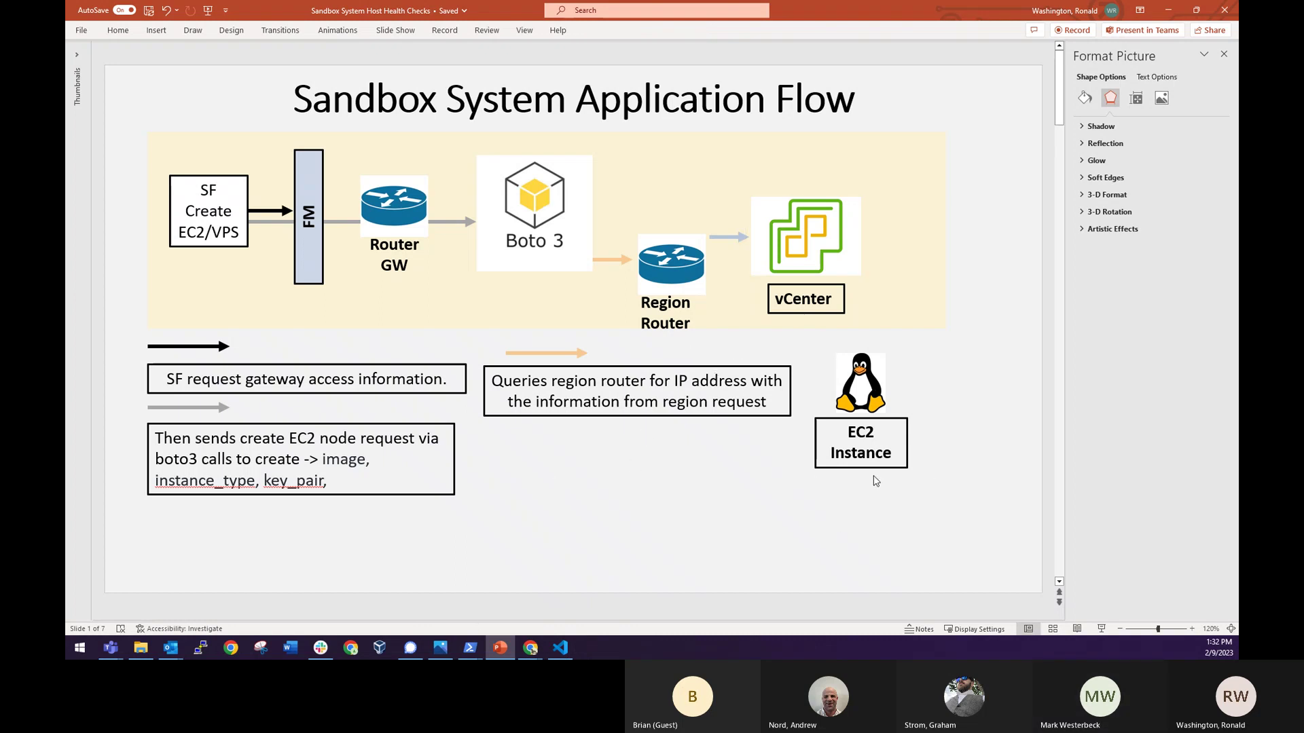
click(848, 258)
key(ctrl+z)
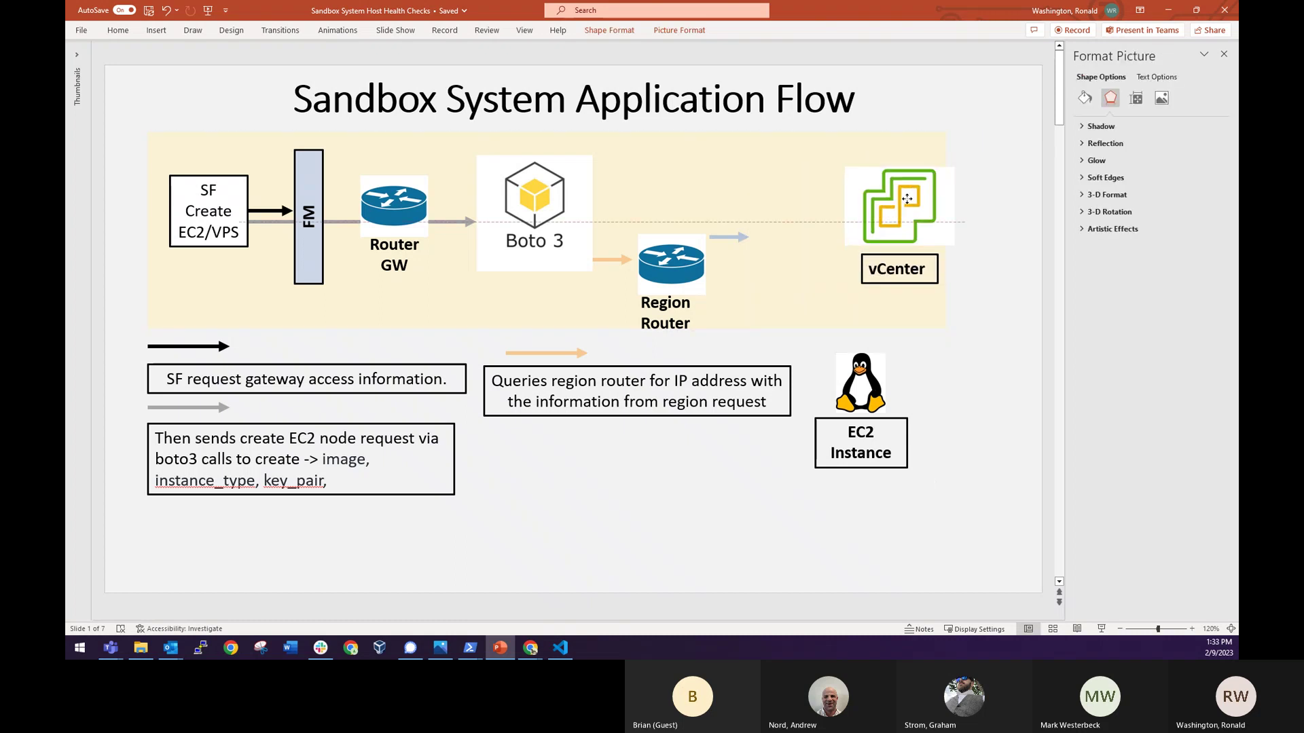
drag(748, 244, 821, 215)
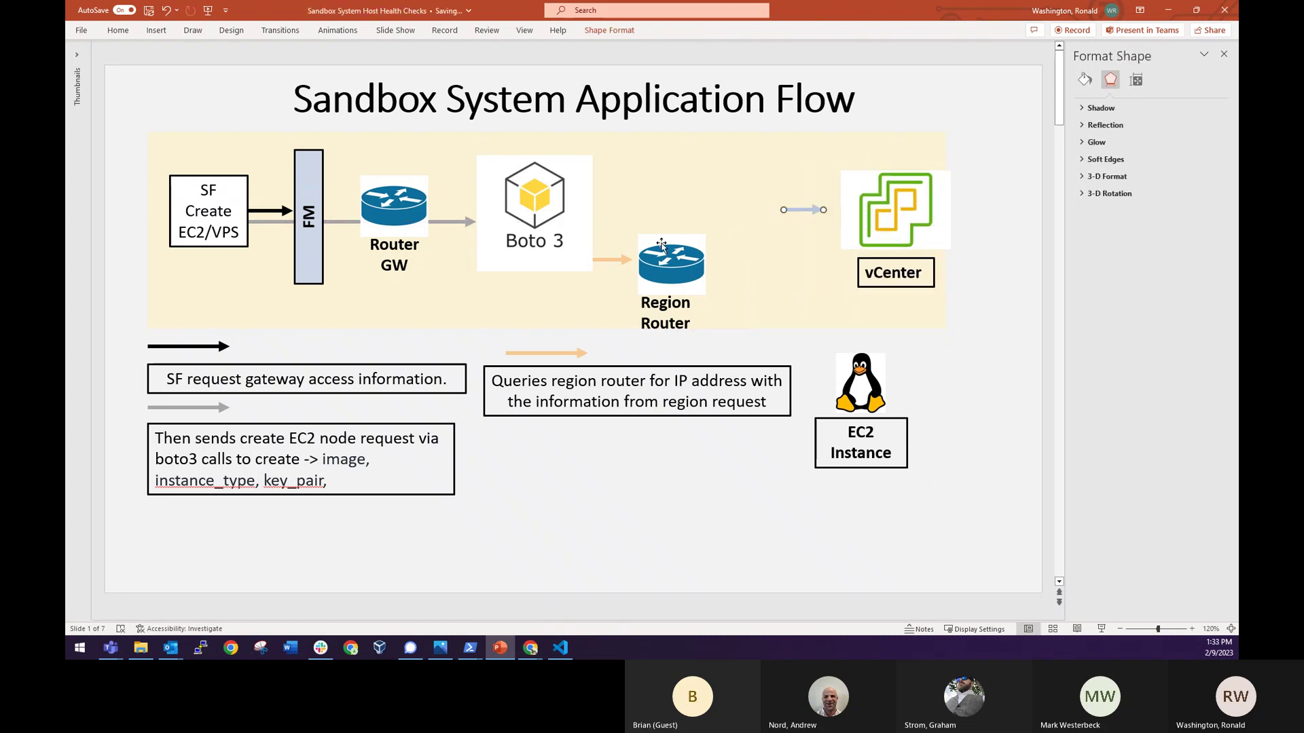